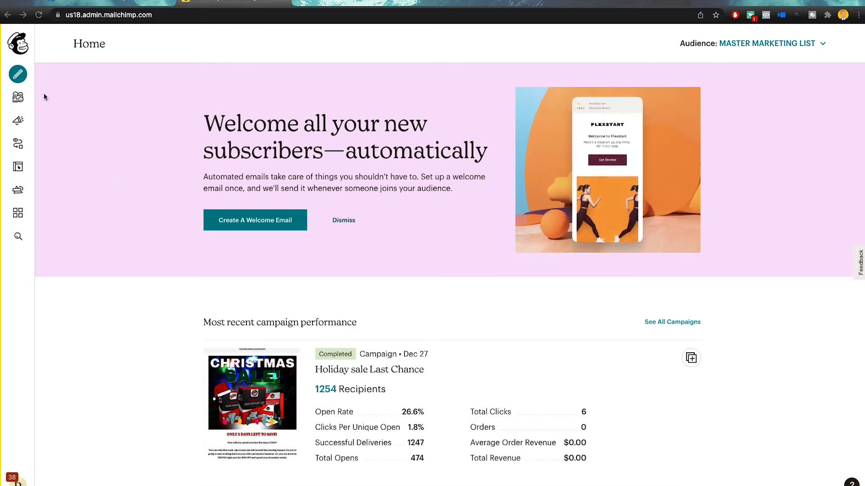
# Scroll through the Home dashboard, then open the Audience section for MASTER MARKETING LIST
pyautogui.click(85, 93)
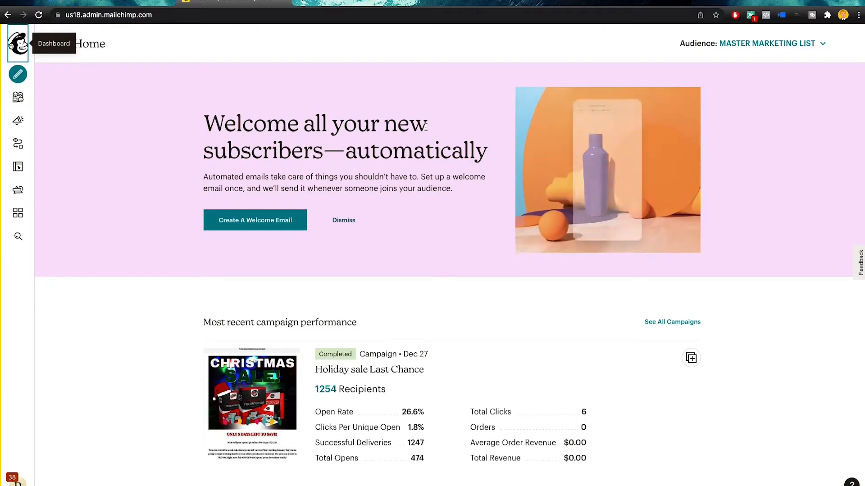
pyautogui.scroll(-2, 409, 121)
pyautogui.scroll(2, 409, 122)
pyautogui.scroll(-7, 406, 128)
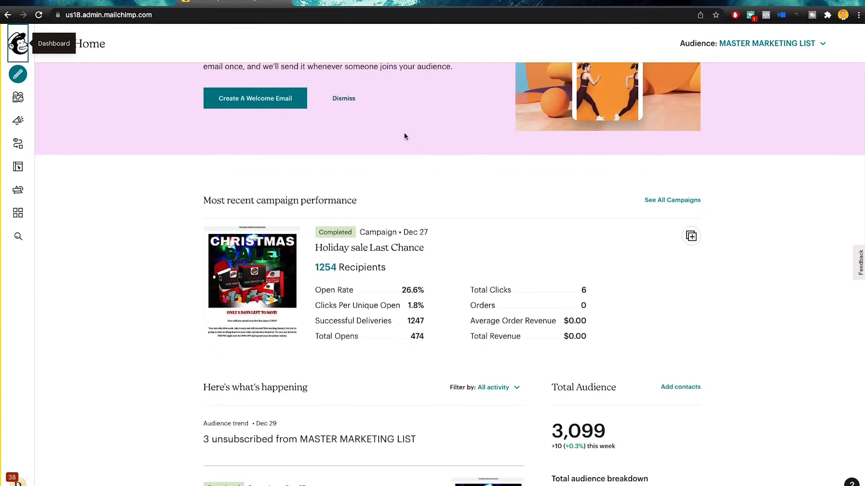
pyautogui.scroll(-3, 381, 141)
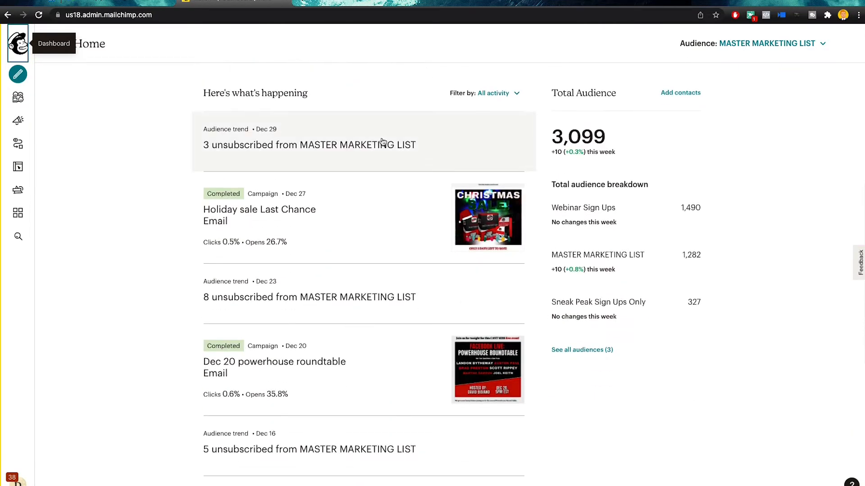
pyautogui.scroll(3, 622, 99)
pyautogui.scroll(2, 612, 108)
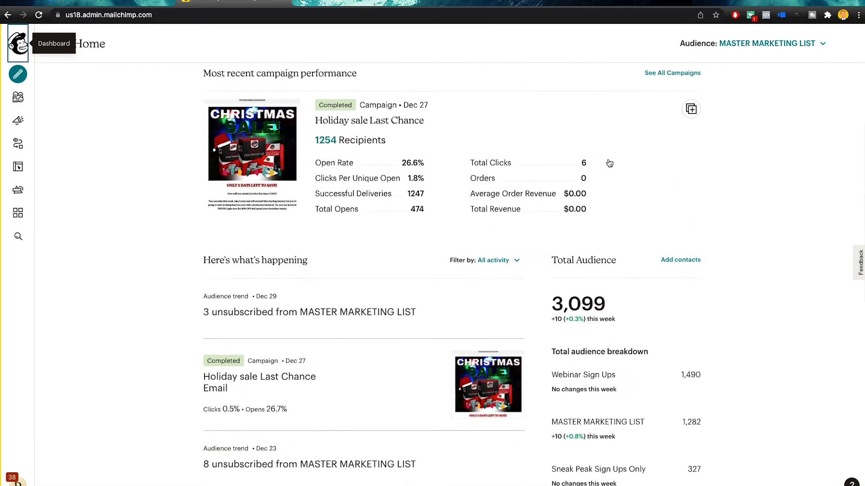
pyautogui.scroll(-6, 611, 162)
pyautogui.scroll(-6, 495, 225)
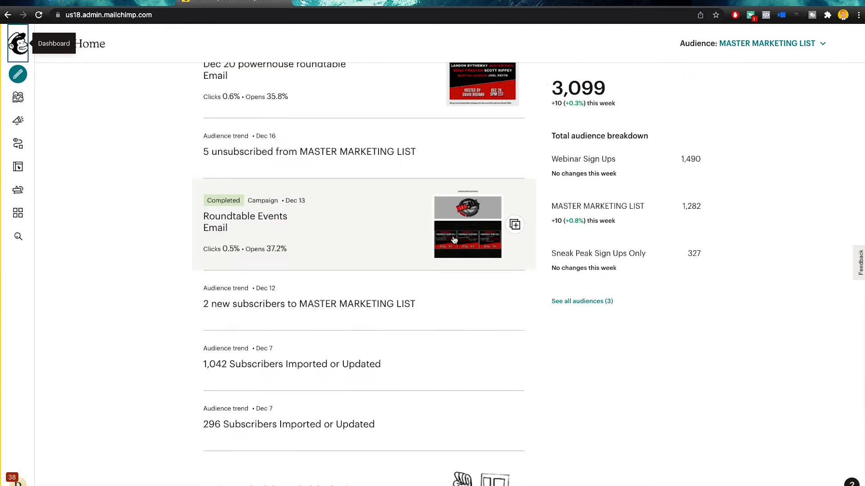
pyautogui.scroll(10, 407, 248)
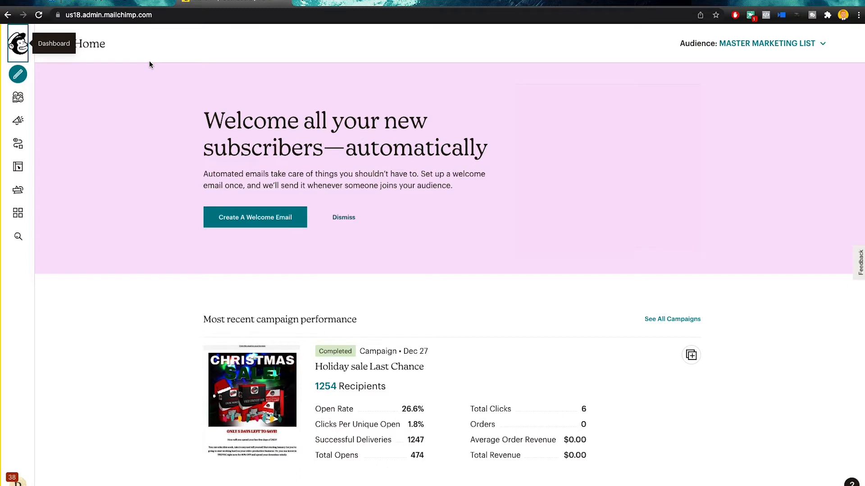
pyautogui.click(23, 100)
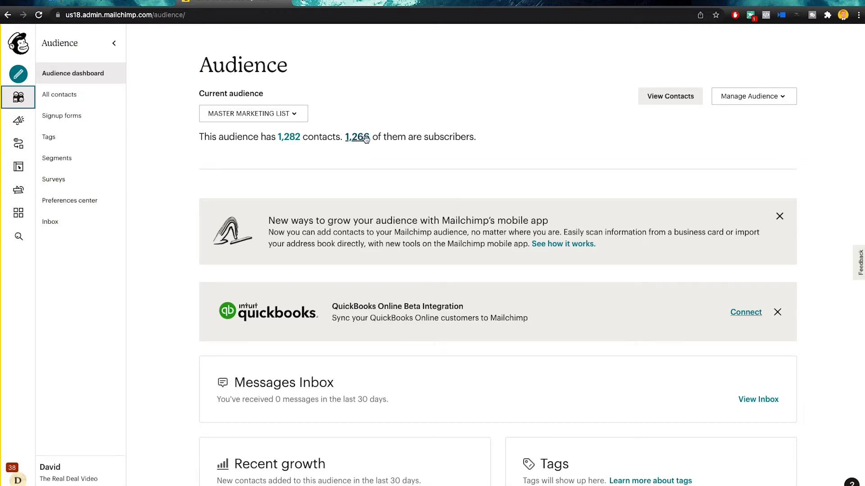
# Check the other audiences, go to View audiences, and start Create Audience
pyautogui.click(260, 114)
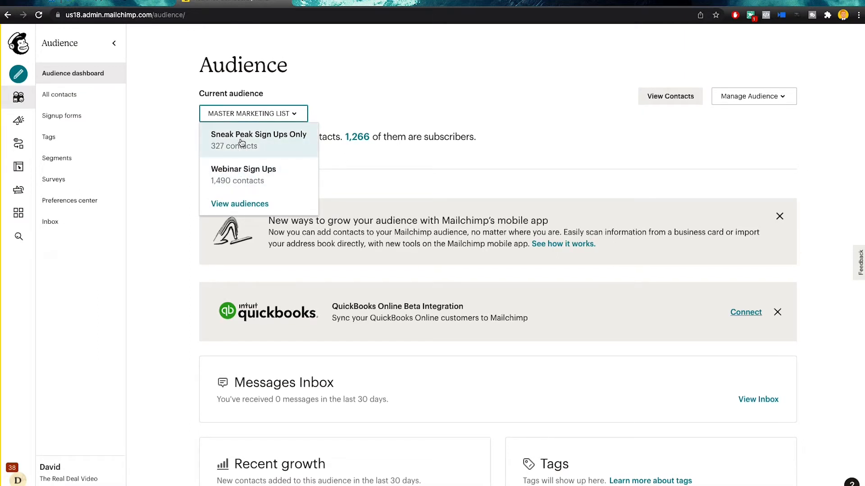
pyautogui.click(354, 106)
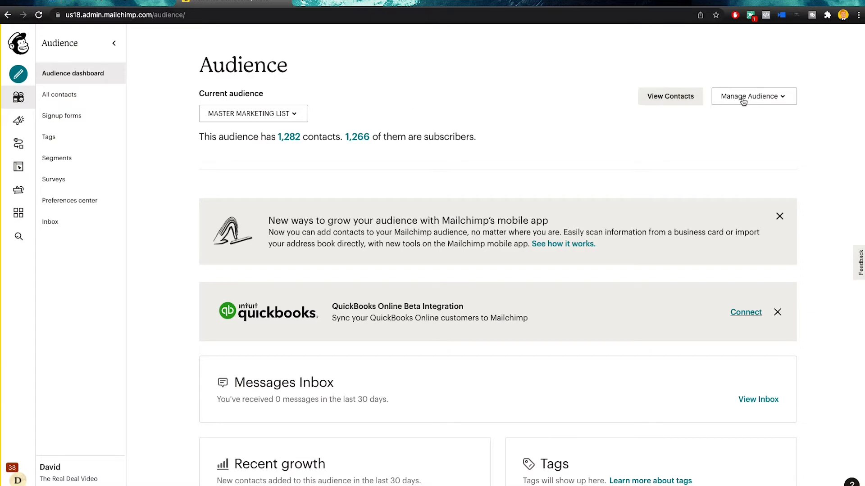
pyautogui.click(762, 101)
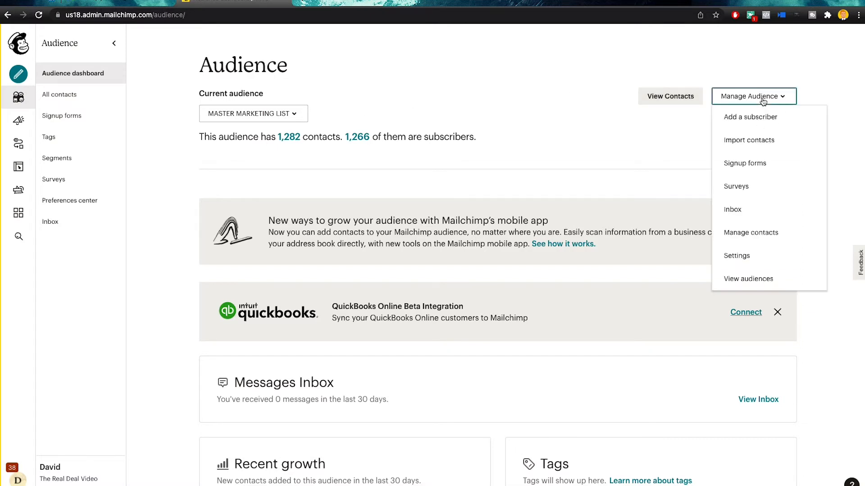
pyautogui.click(745, 282)
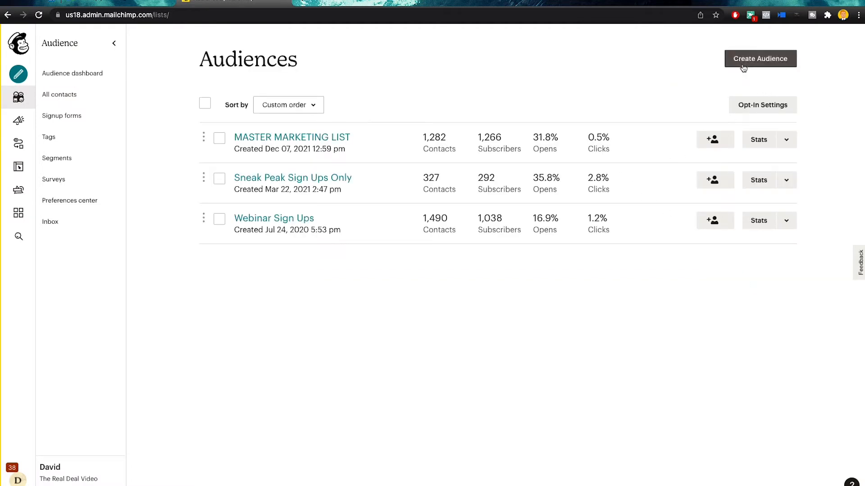
pyautogui.click(743, 67)
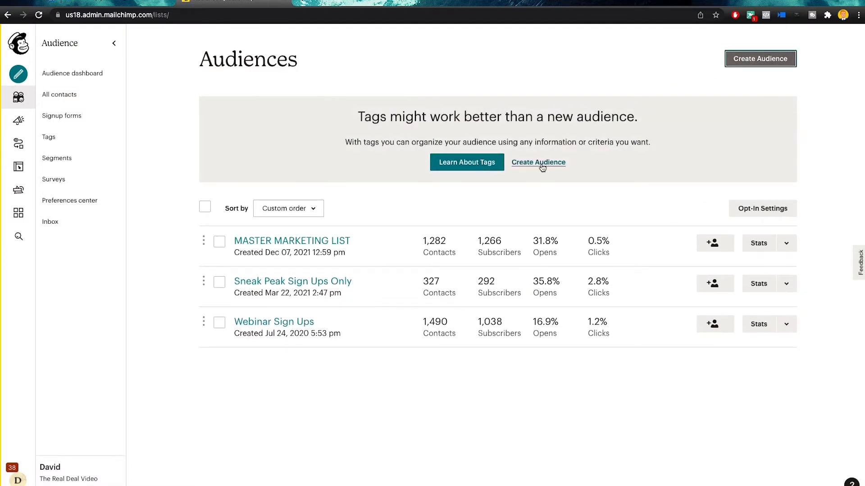
# Name the new audience 'test marketing list' and add a test sender e-mail and the sender's name
pyautogui.click(542, 164)
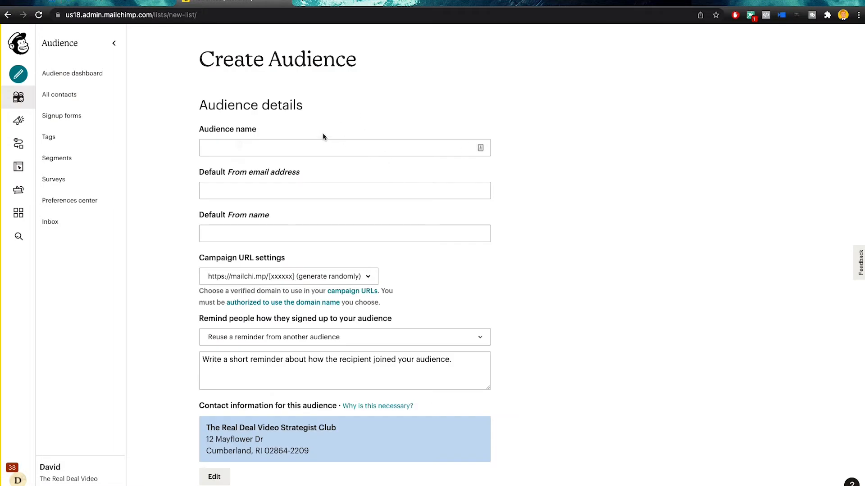
pyautogui.click(334, 146)
pyautogui.write('t')
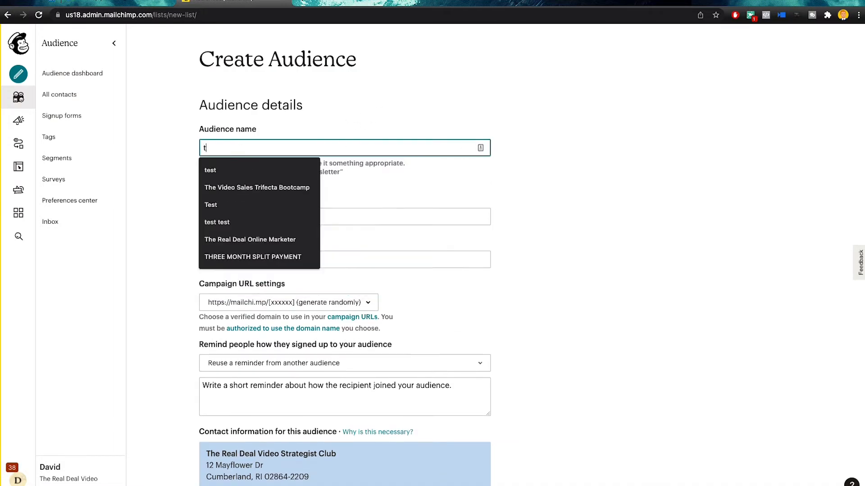
pyautogui.write('est marketing list')
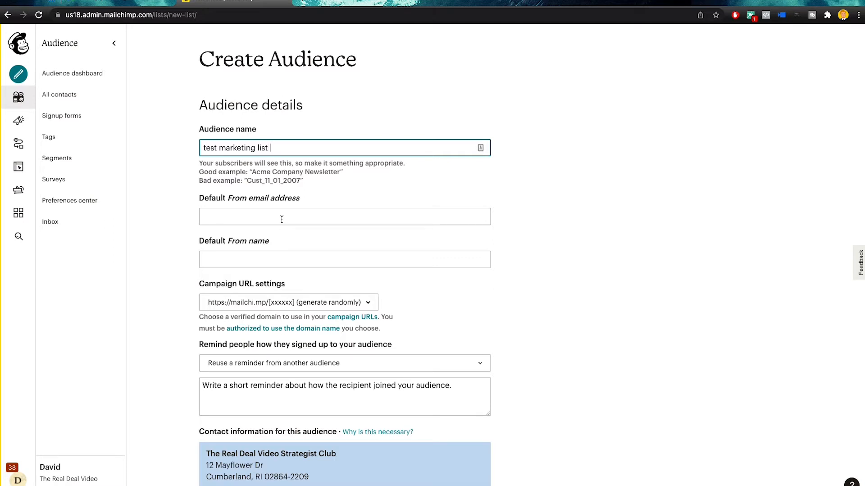
pyautogui.click(281, 220)
pyautogui.write('tes')
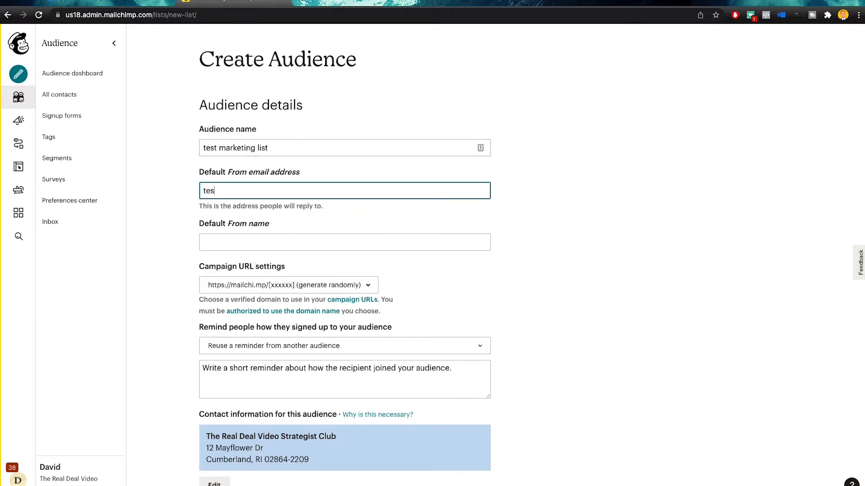
pyautogui.write('t@test.com')
pyautogui.click(277, 239)
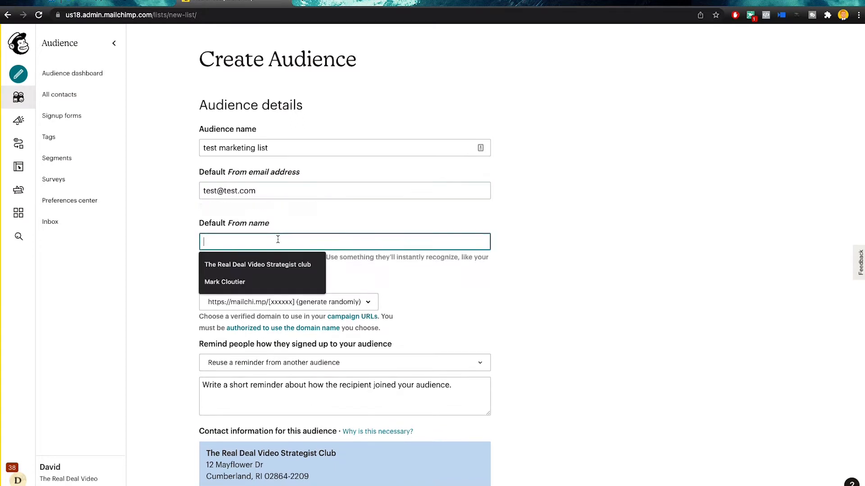
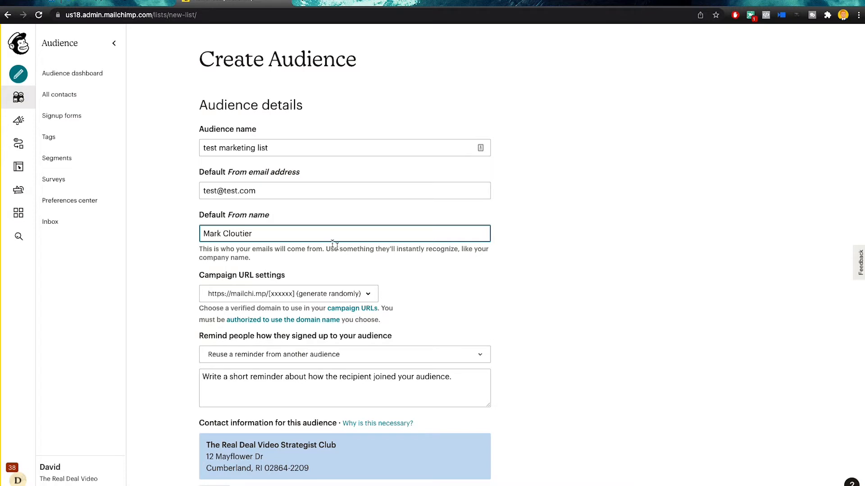
pyautogui.moveTo(265, 234); pyautogui.dragTo(203, 233)
pyautogui.scroll(-3, 323, 278)
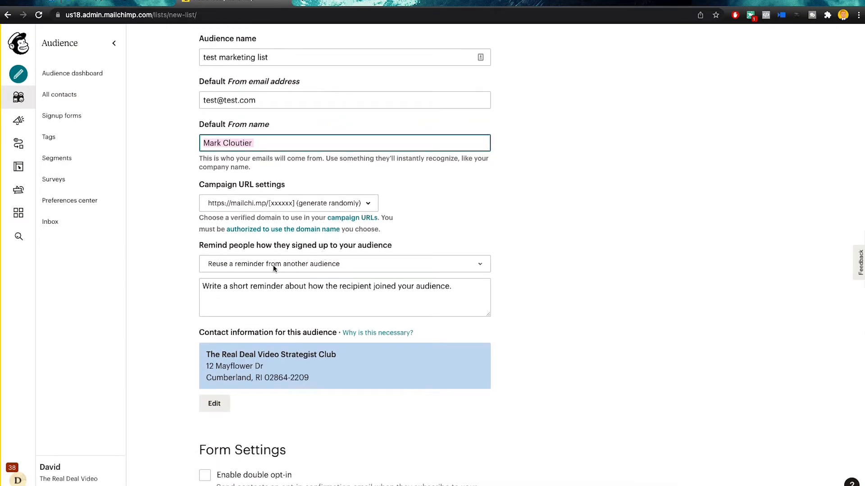
# Reuse the MASTER MARKETING LIST signup reminder text for the new audience
pyautogui.click(299, 267)
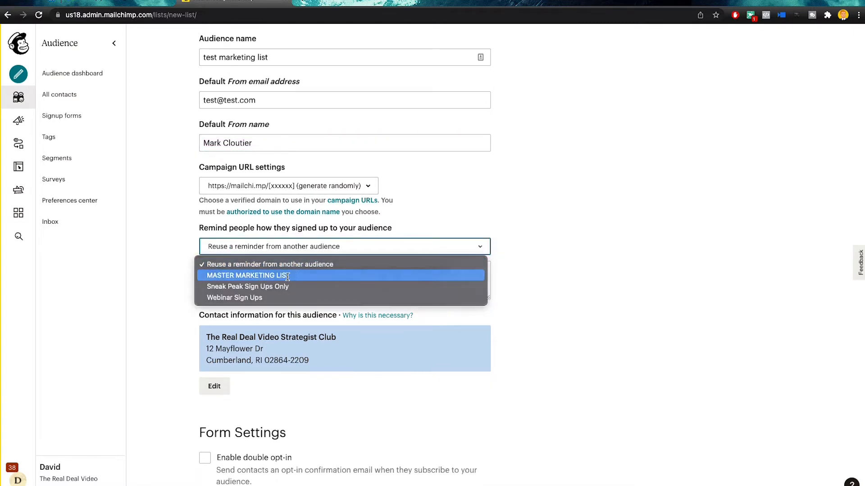
pyautogui.click(288, 275)
pyautogui.tripleClick(268, 272)
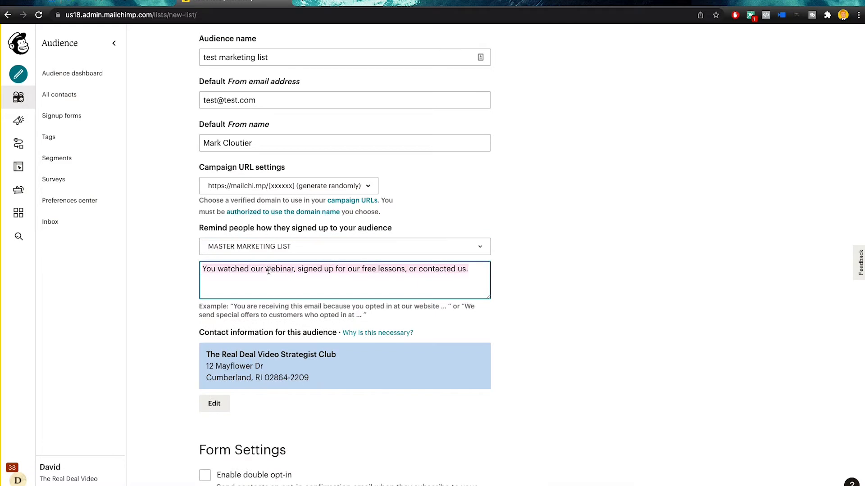
pyautogui.click(276, 279)
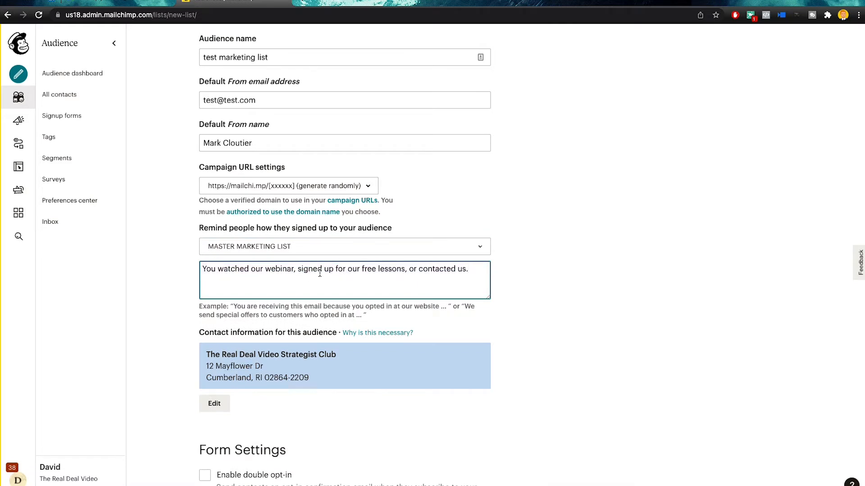
# Enable double opt-in, then cancel the new audience and return to Audiences
pyautogui.scroll(-1, 408, 277)
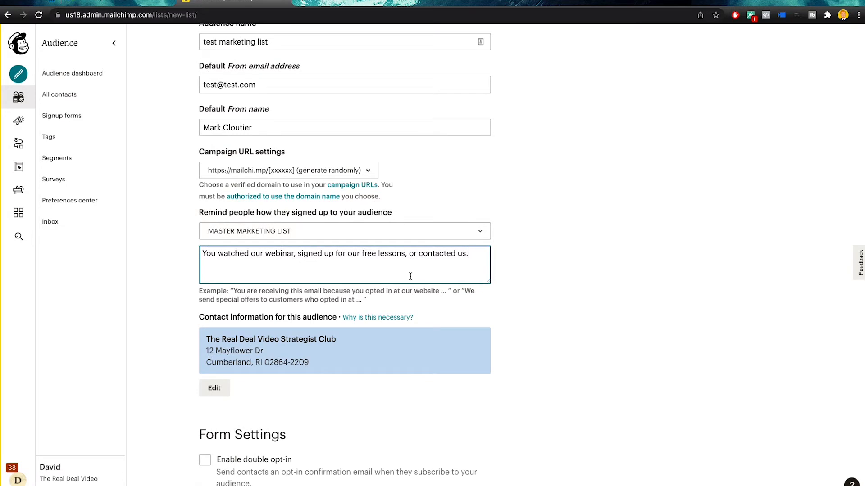
pyautogui.scroll(-3, 410, 276)
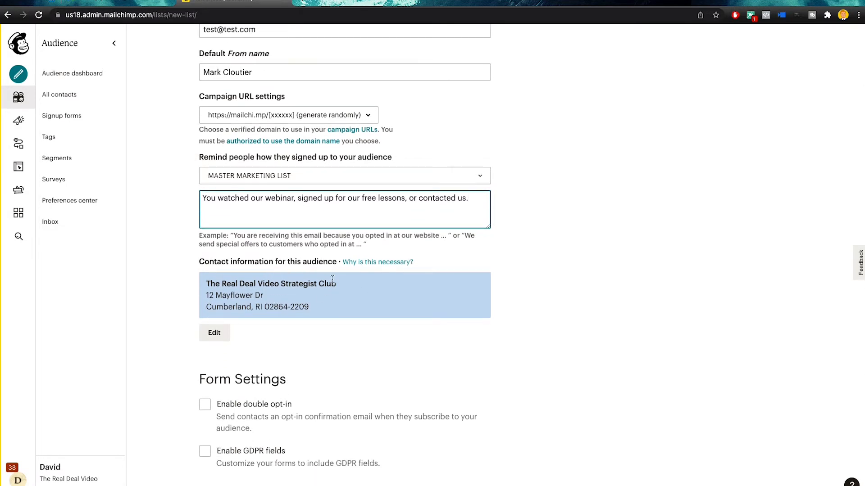
pyautogui.scroll(-7, 333, 280)
pyautogui.scroll(-1, 245, 246)
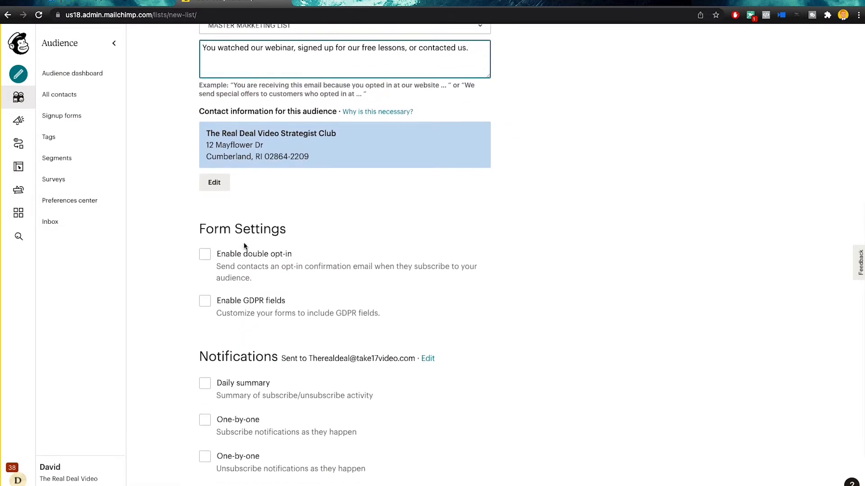
pyautogui.scroll(-4, 245, 246)
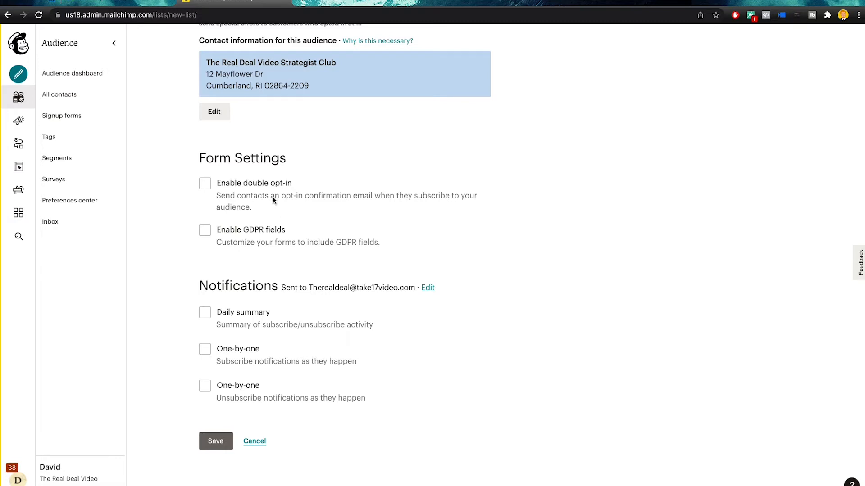
pyautogui.click(205, 183)
pyautogui.scroll(-1, 295, 224)
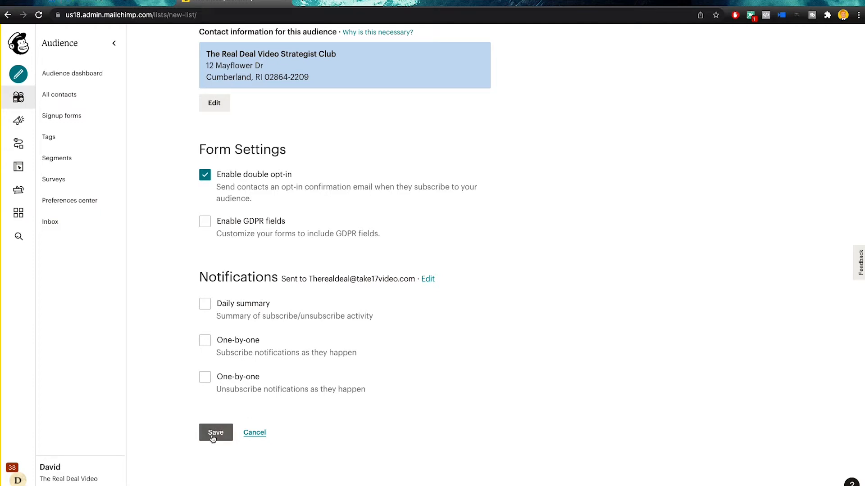
pyautogui.click(254, 433)
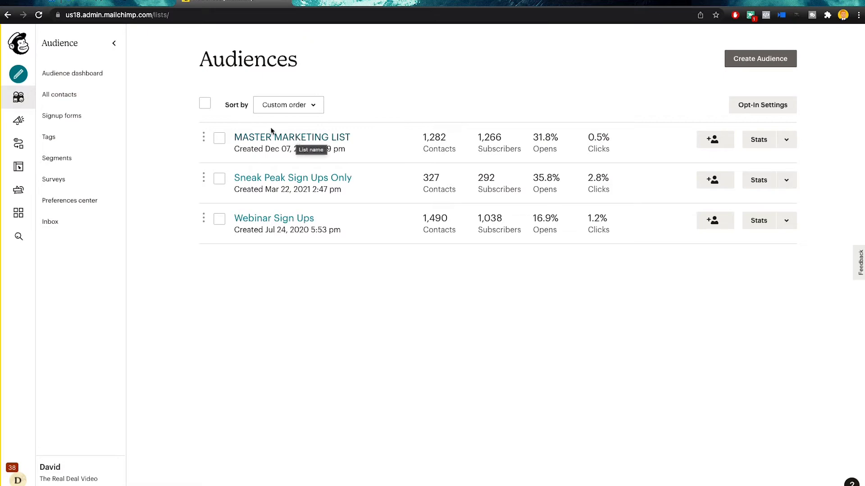
# From Campaigns, create a new campaign and choose Regular email's Design Email
pyautogui.click(19, 43)
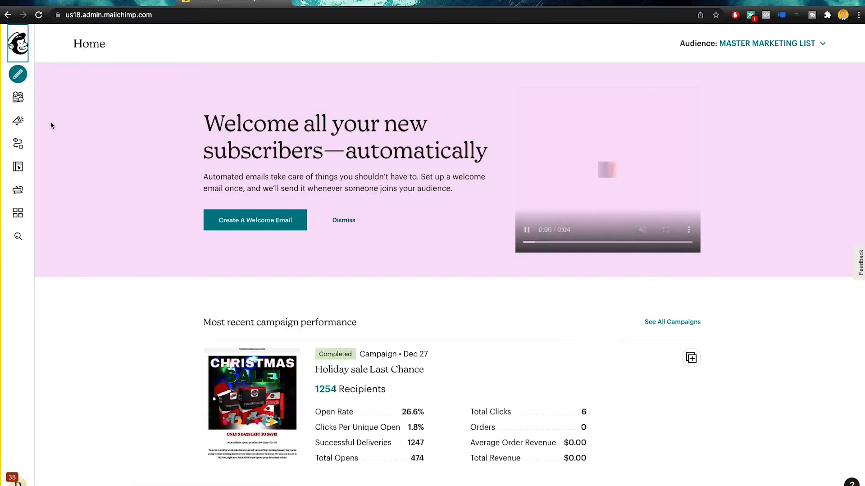
pyautogui.click(23, 120)
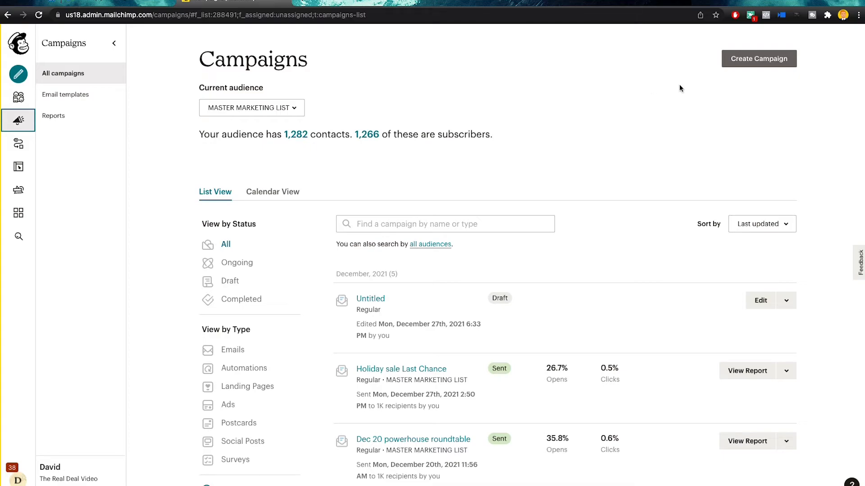
pyautogui.click(742, 62)
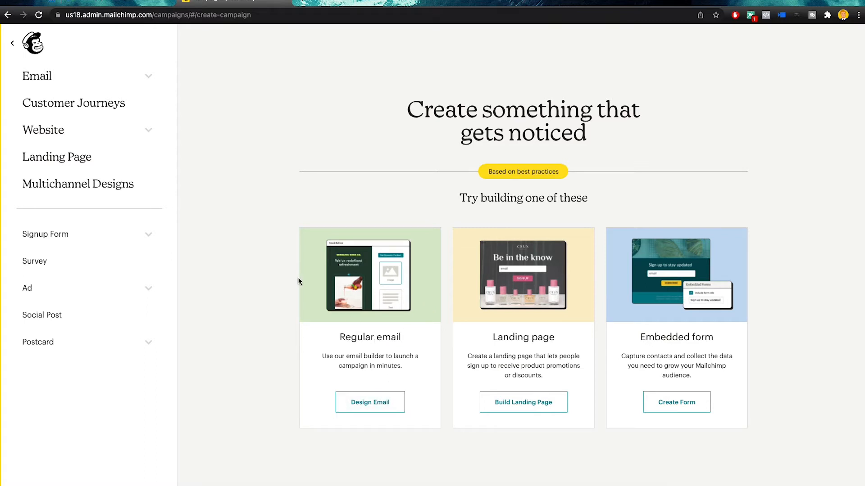
pyautogui.click(149, 239)
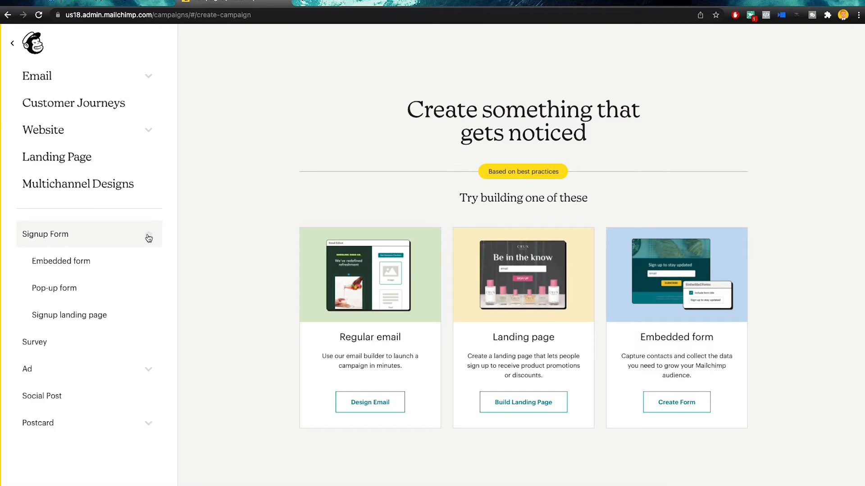
pyautogui.click(148, 238)
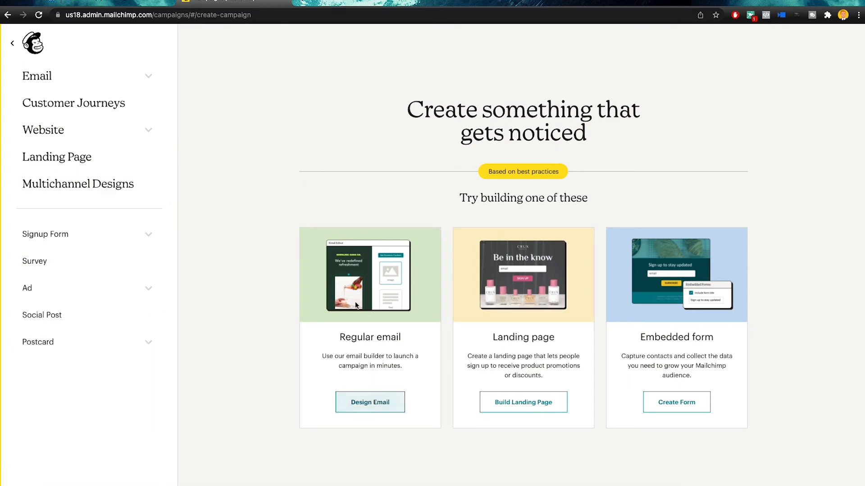
pyautogui.click(375, 400)
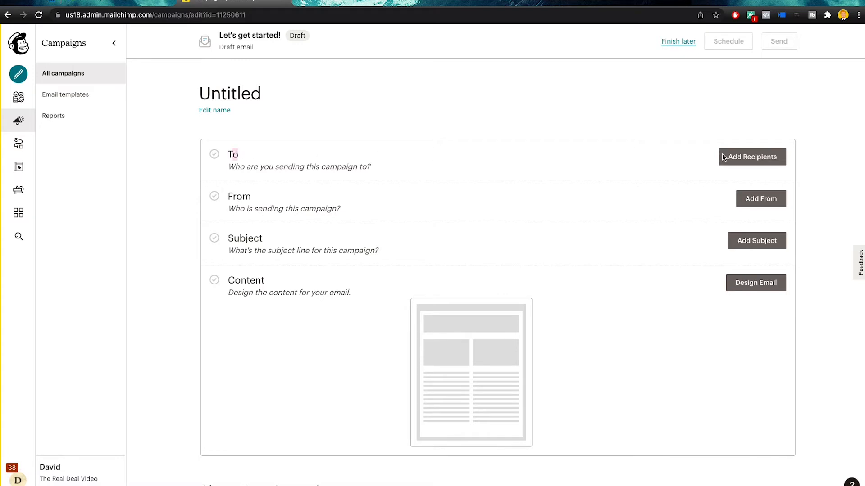
# Set the draft's recipients to the MASTER MARKETING LIST audience and save
pyautogui.click(740, 157)
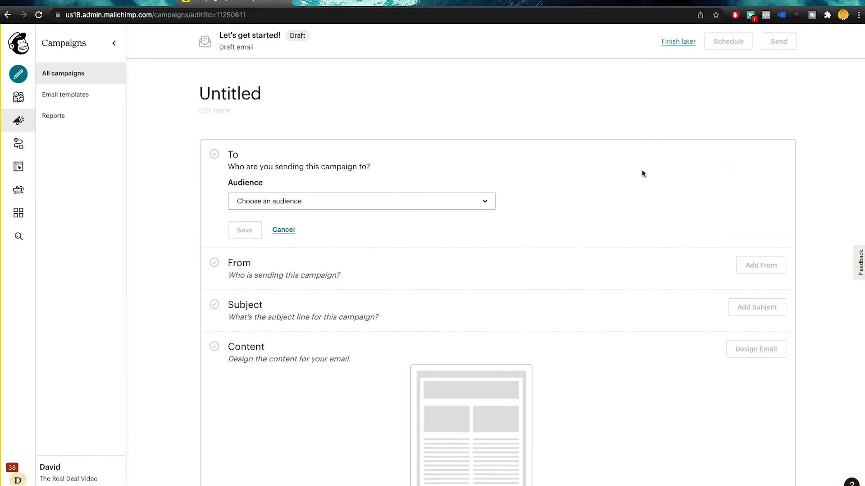
pyautogui.click(307, 201)
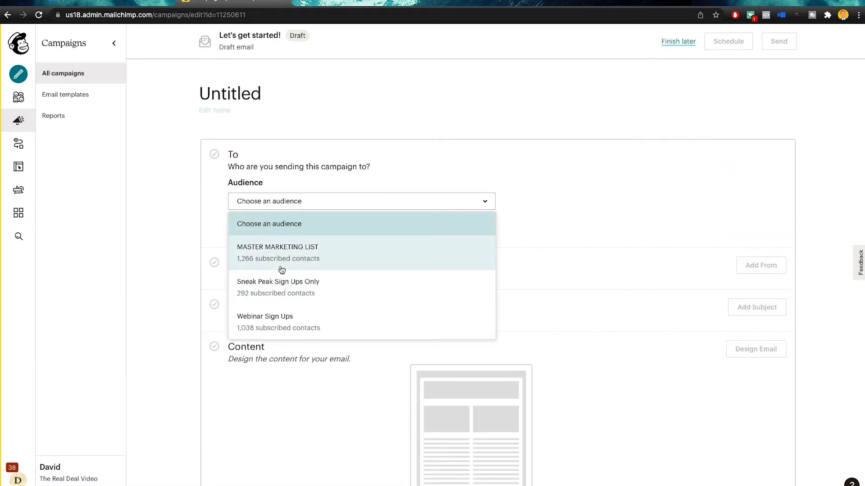
pyautogui.click(297, 251)
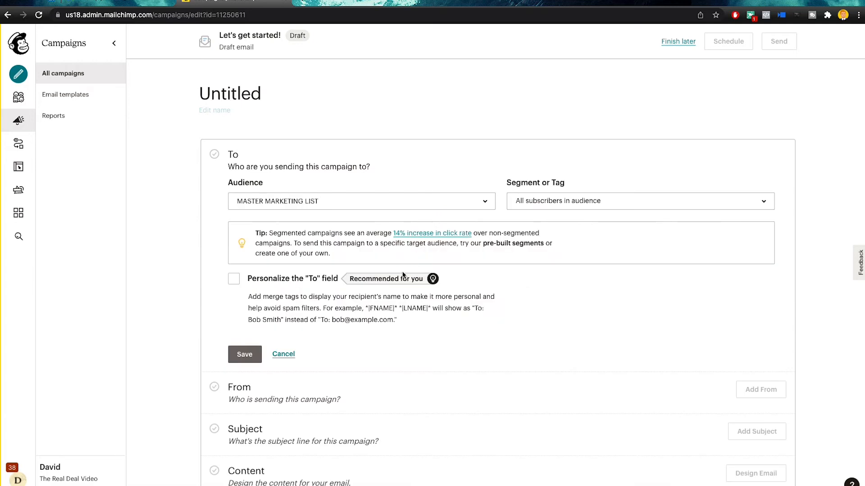
pyautogui.scroll(-3, 295, 319)
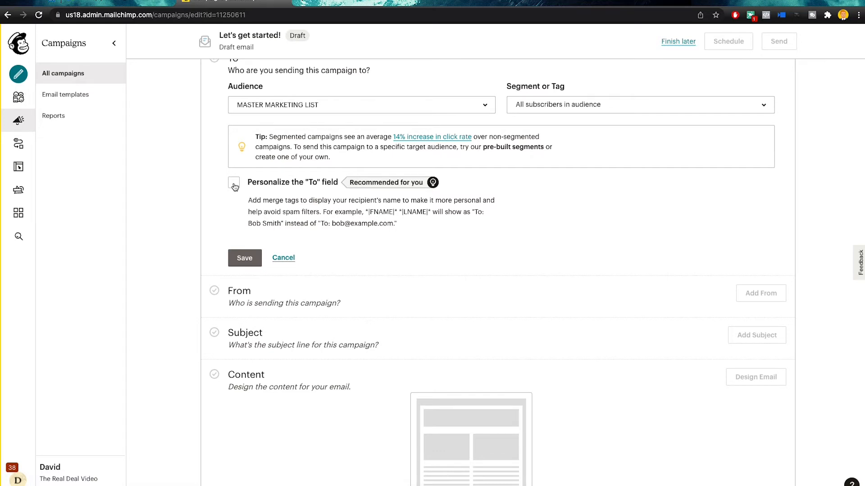
pyautogui.scroll(2, 289, 180)
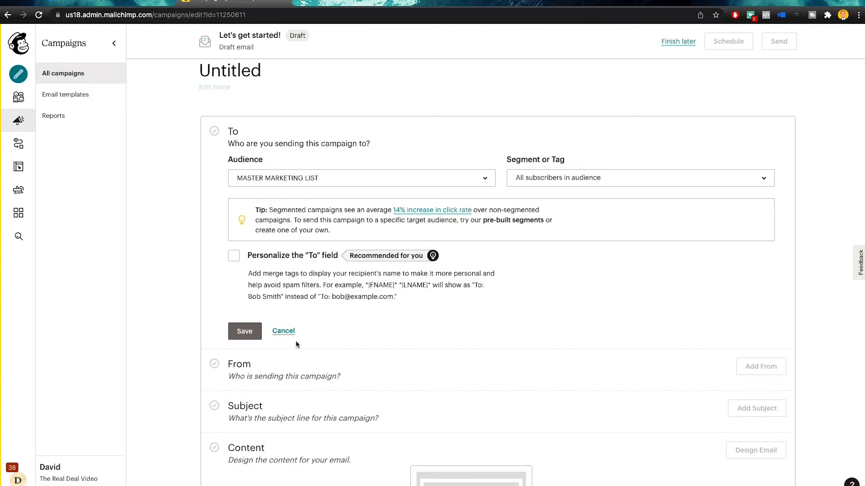
pyautogui.scroll(-3, 317, 286)
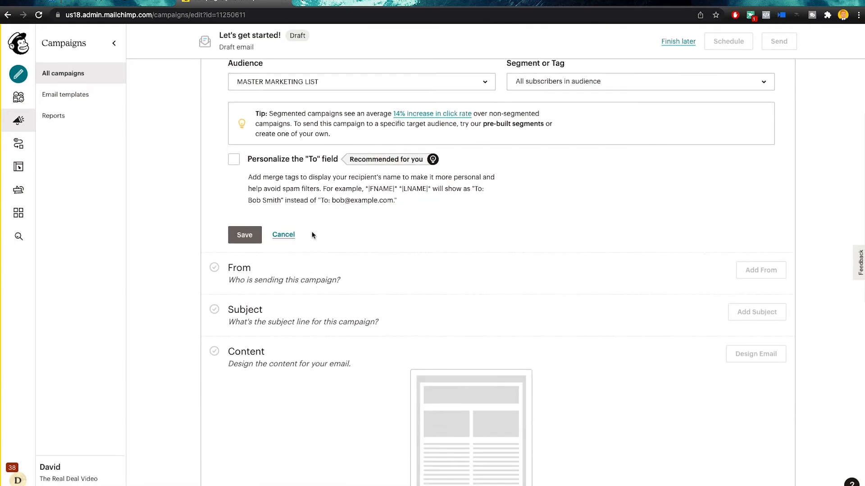
pyautogui.moveTo(392, 114); pyautogui.dragTo(475, 112)
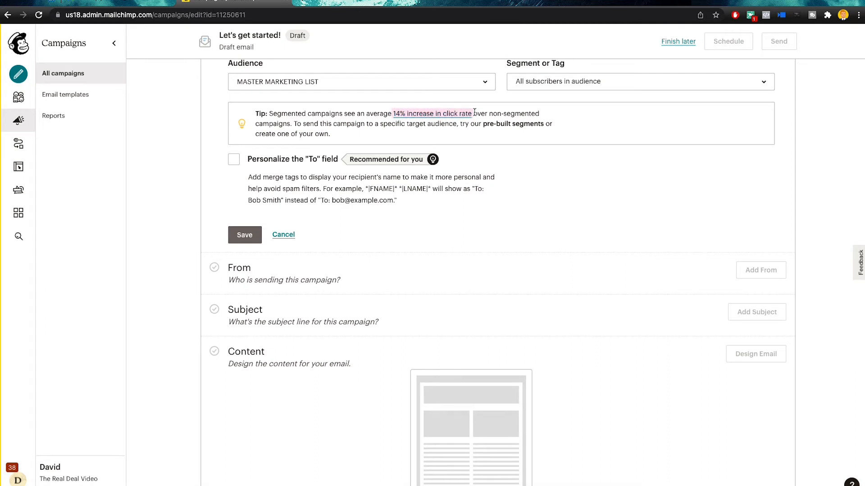
pyautogui.click(579, 116)
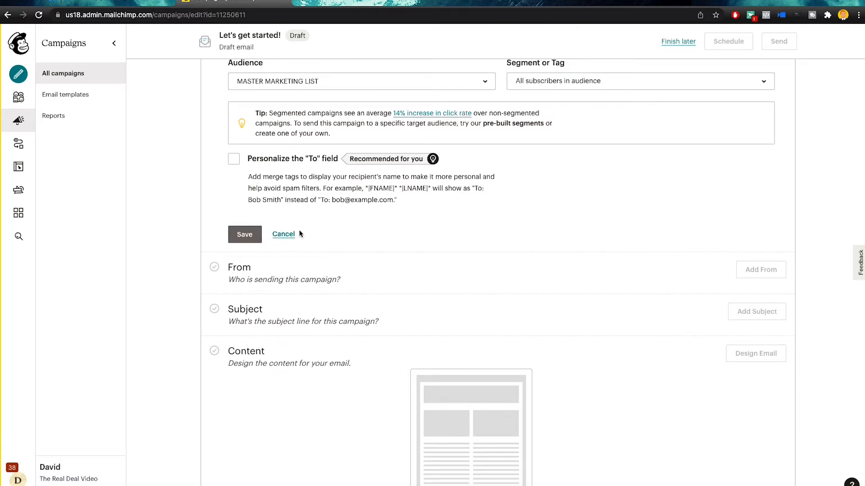
pyautogui.click(248, 235)
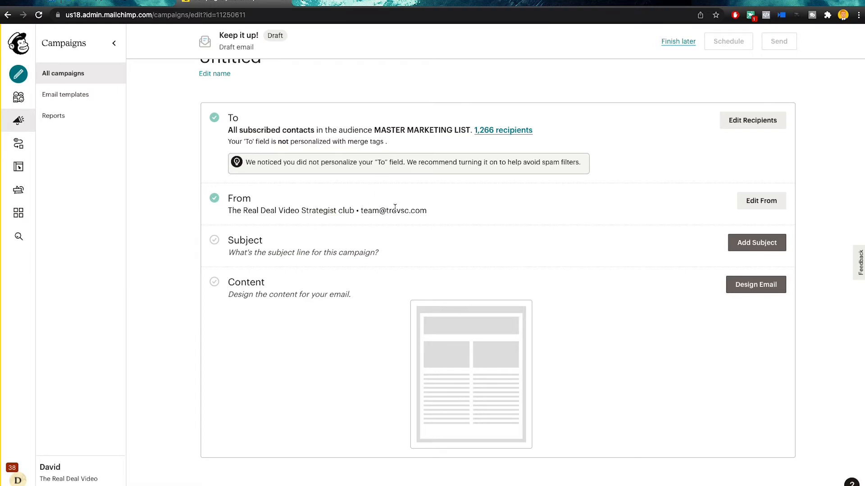
# Replace the From name with the sender's own name and save the sender details
pyautogui.moveTo(444, 215); pyautogui.dragTo(225, 209)
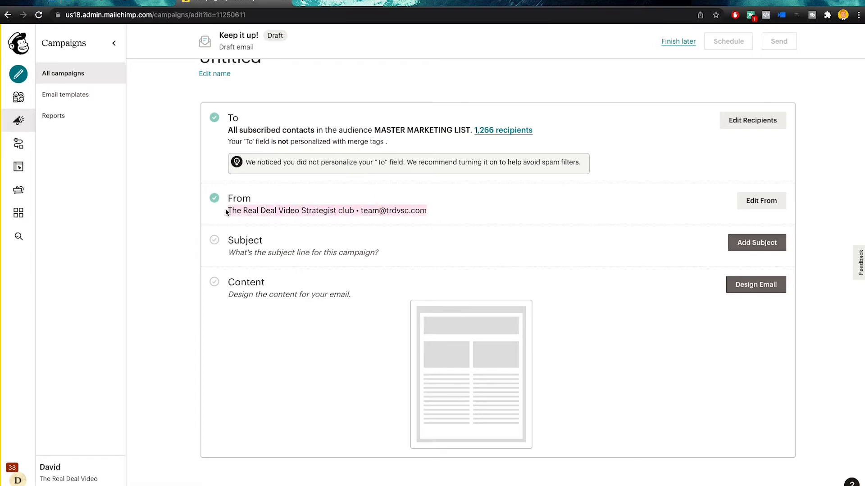
pyautogui.click(757, 204)
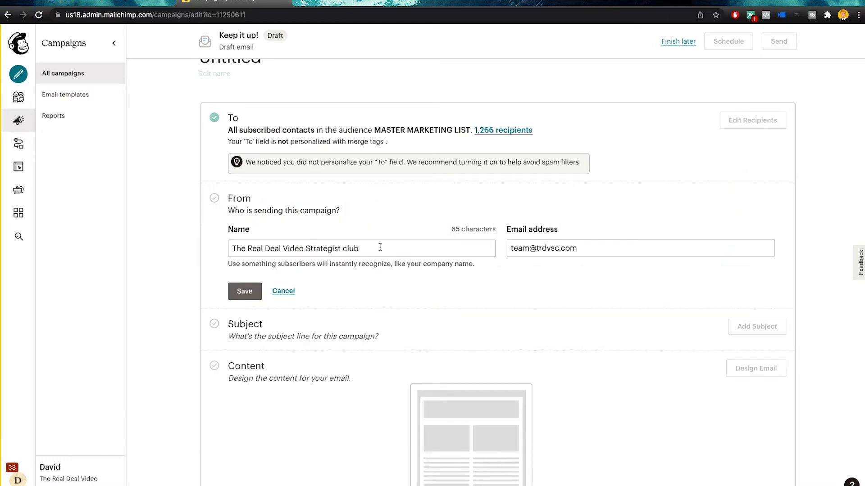
pyautogui.moveTo(400, 248); pyautogui.dragTo(227, 252)
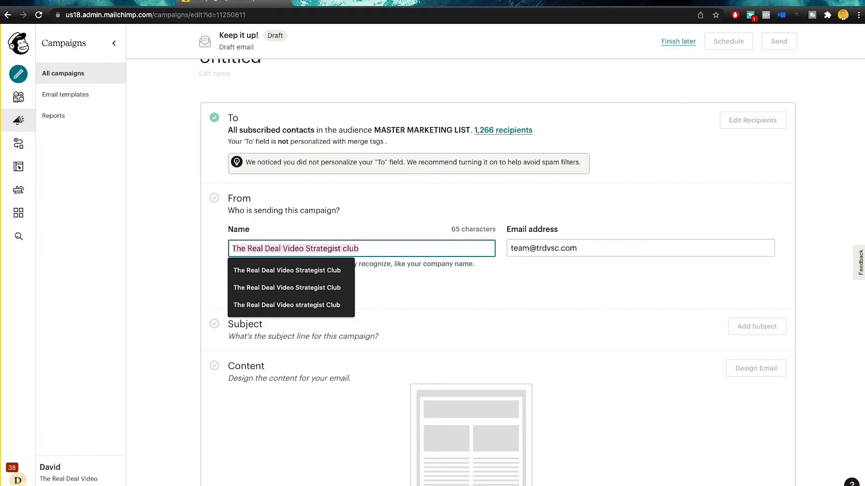
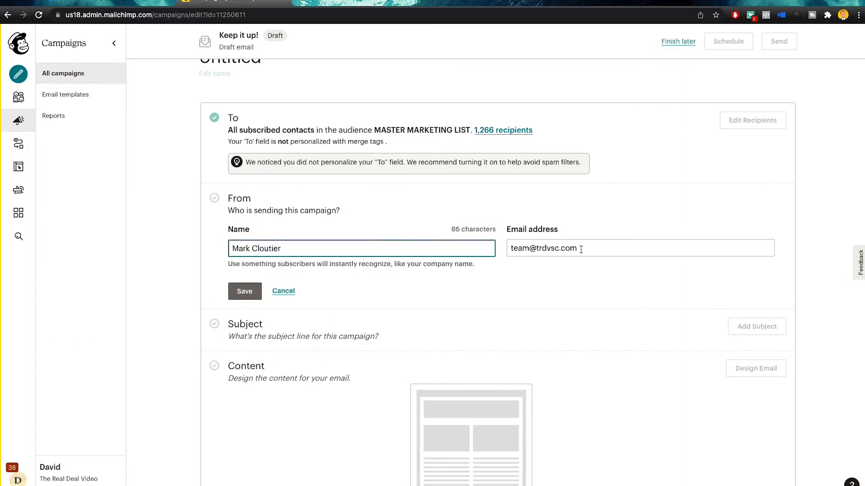
pyautogui.moveTo(591, 247); pyautogui.dragTo(507, 243)
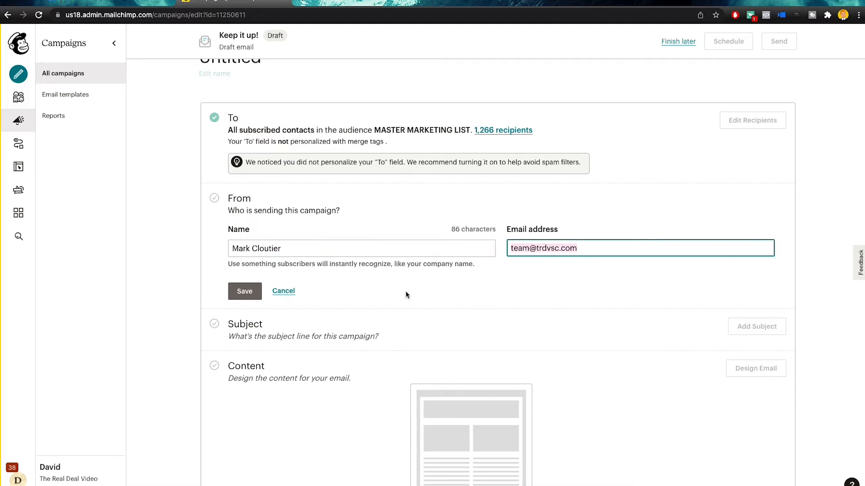
pyautogui.click(244, 291)
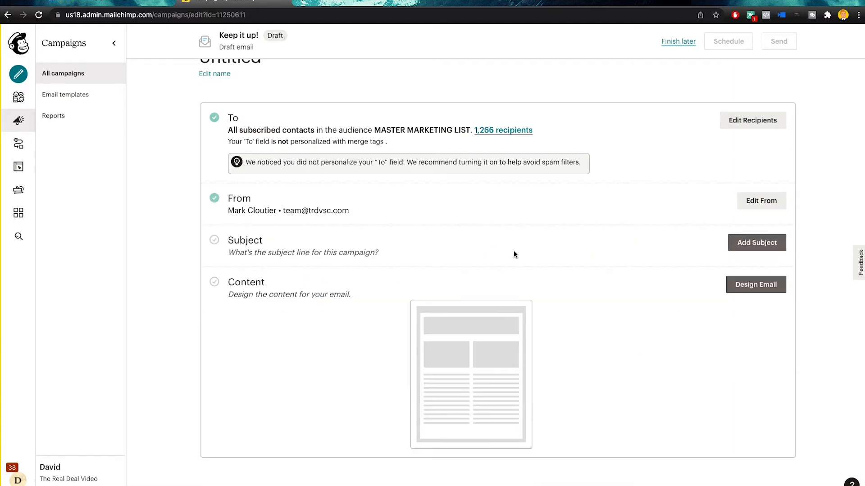
pyautogui.click(756, 243)
# Enter 'Test Subject' as the campaign's subject line
pyautogui.click(264, 302)
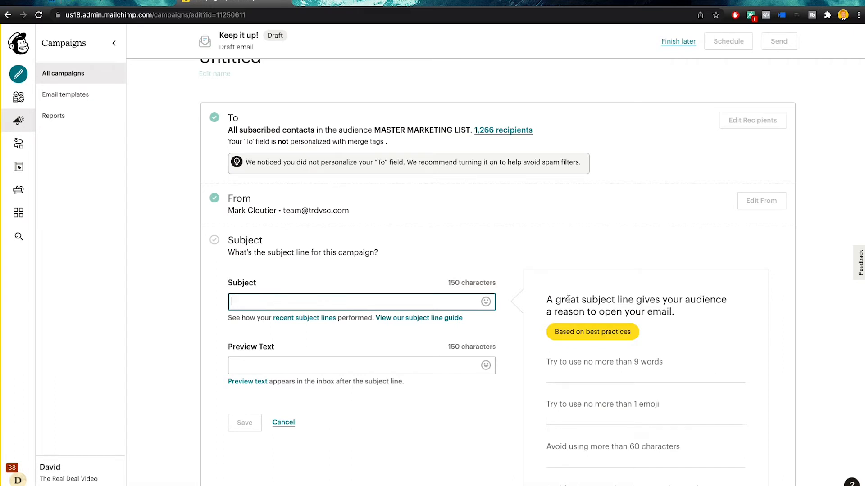
pyautogui.scroll(-2, 557, 293)
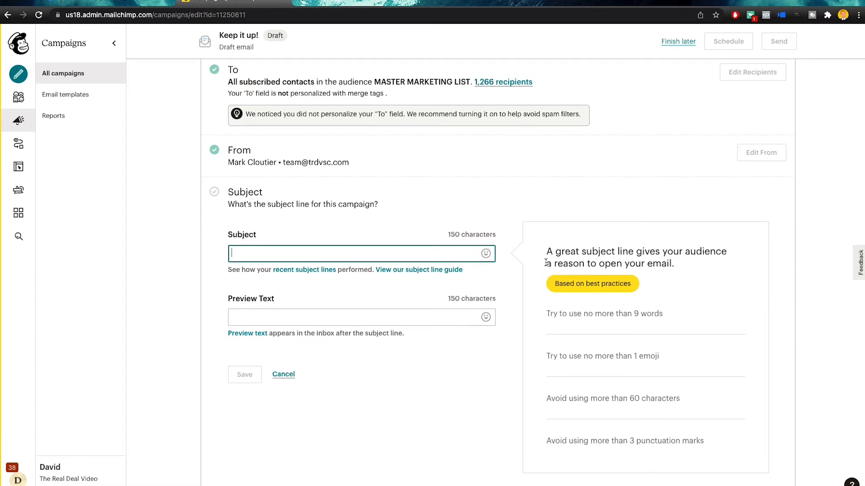
pyautogui.scroll(1, 546, 262)
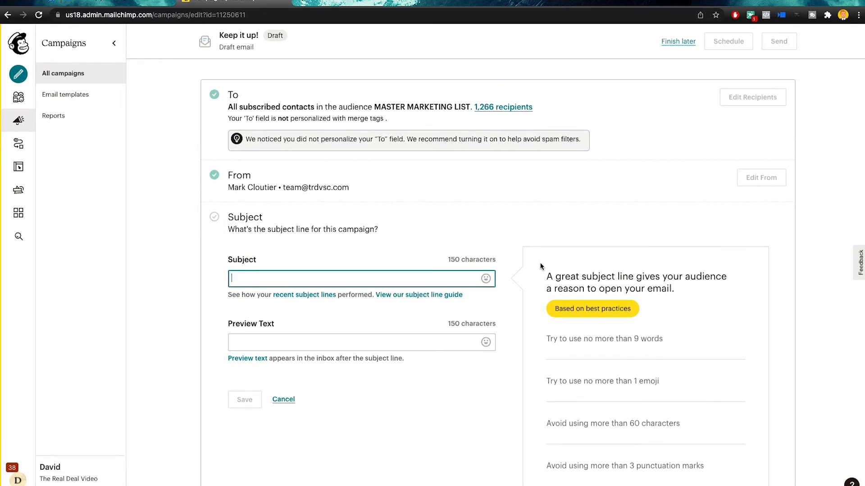
pyautogui.scroll(-3, 540, 265)
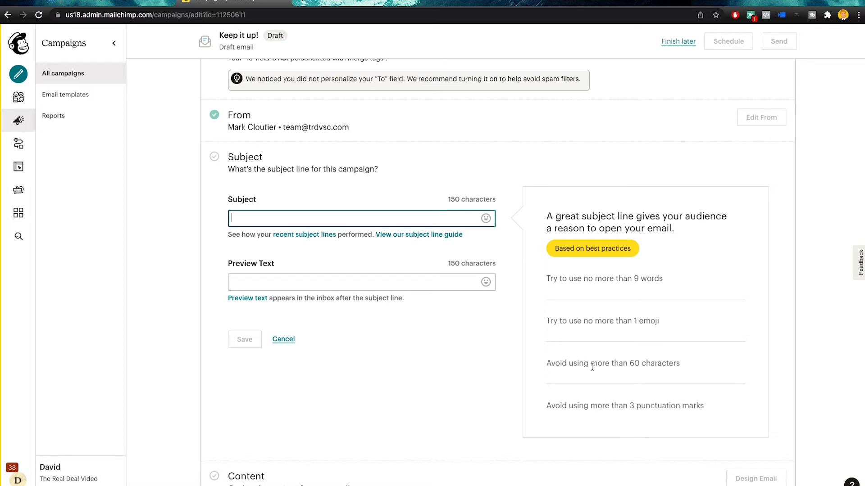
pyautogui.moveTo(555, 406); pyautogui.dragTo(687, 411)
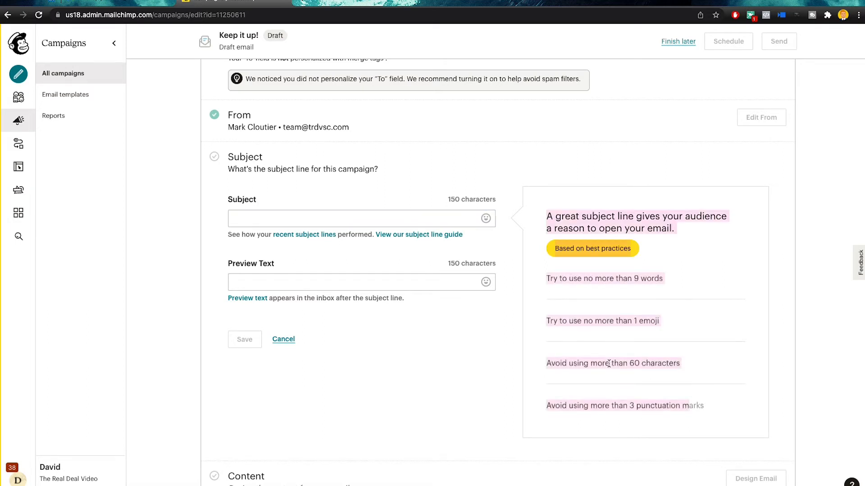
pyautogui.click(376, 219)
pyautogui.write('Test Sb')
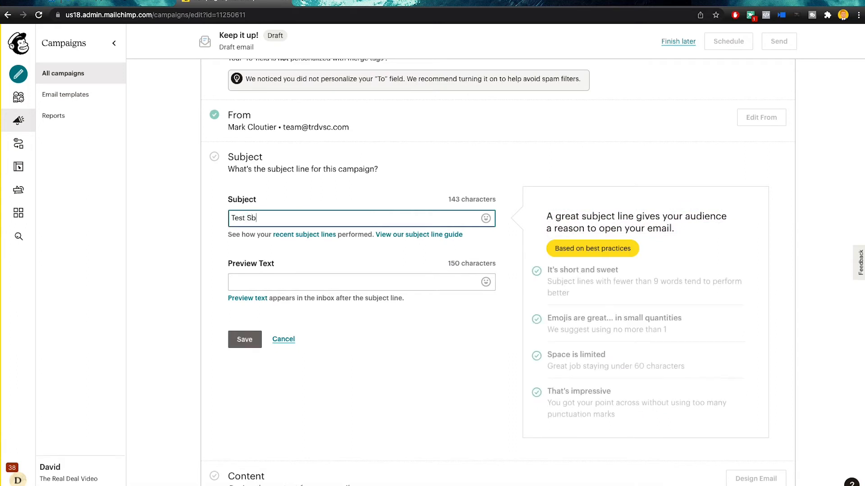
pyautogui.press('BackSpace')
pyautogui.write('ubject')
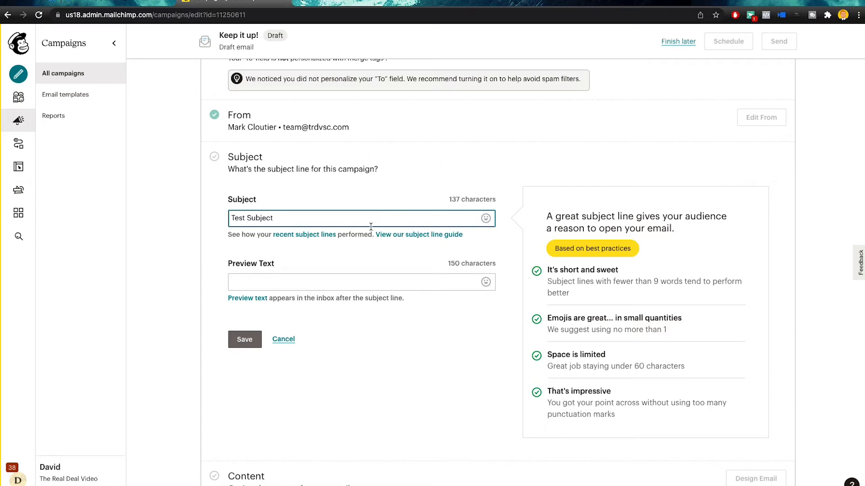
pyautogui.click(296, 281)
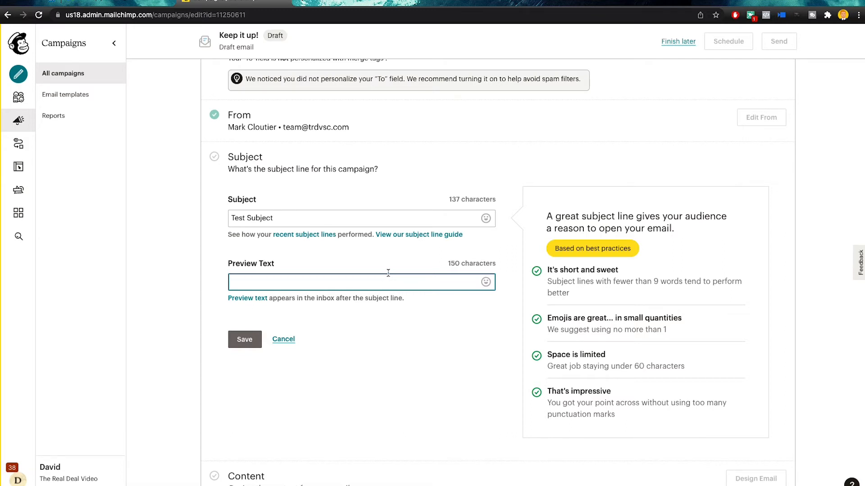
# Save the Test Subject subject line and start designing the email content
pyautogui.scroll(-3, 350, 298)
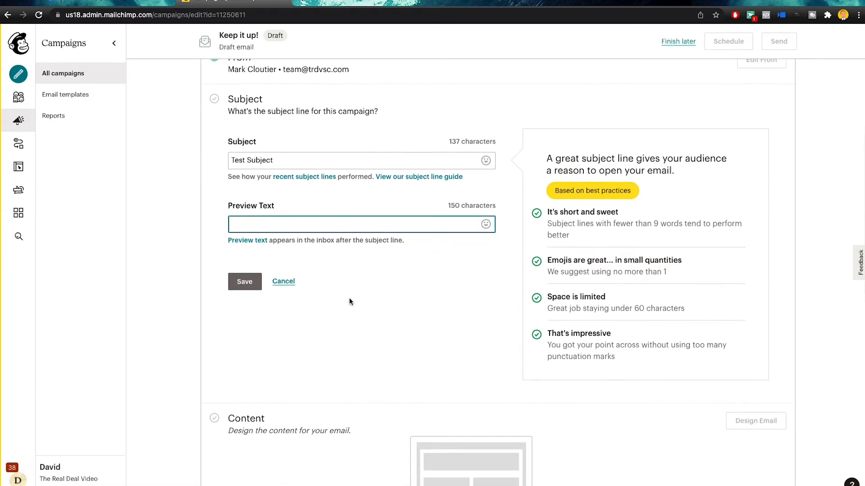
pyautogui.scroll(-2, 377, 296)
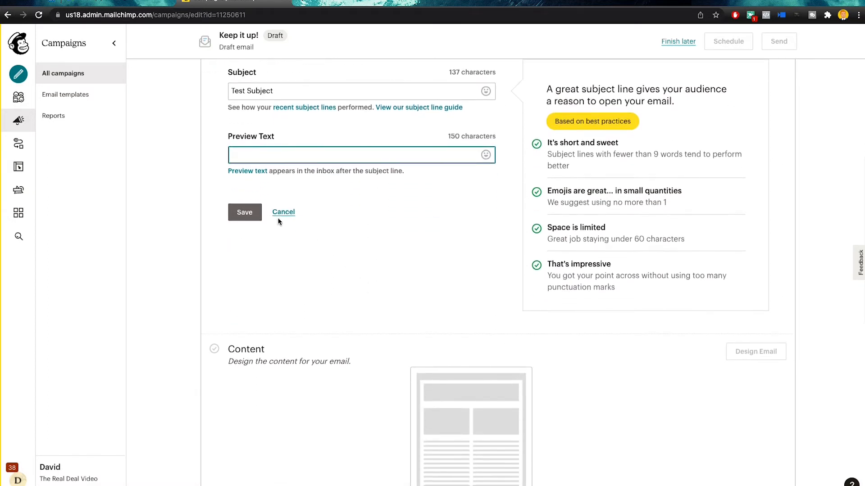
pyautogui.click(245, 212)
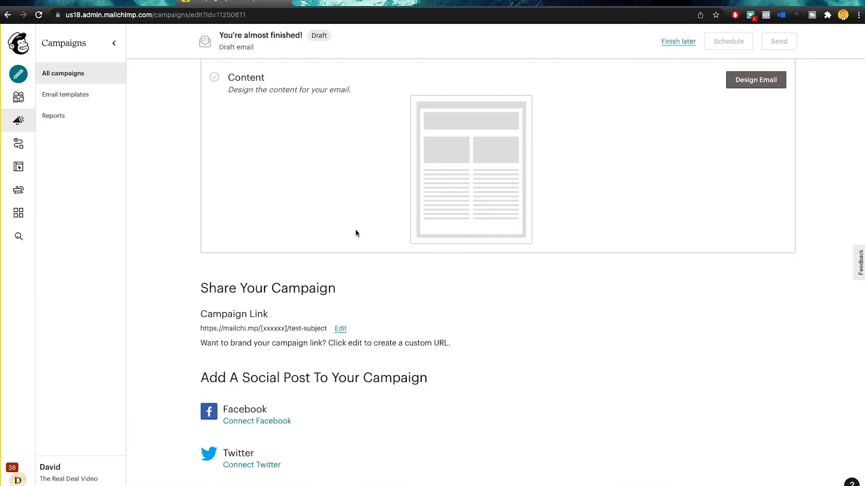
pyautogui.scroll(3, 380, 241)
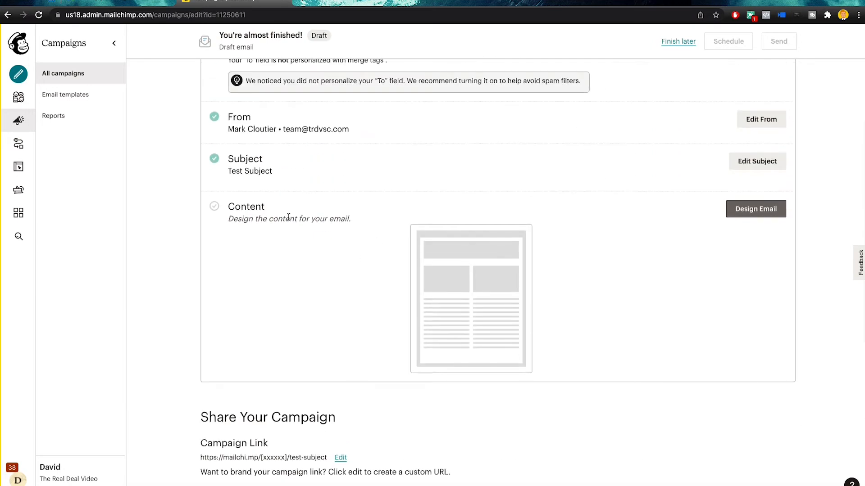
pyautogui.click(756, 210)
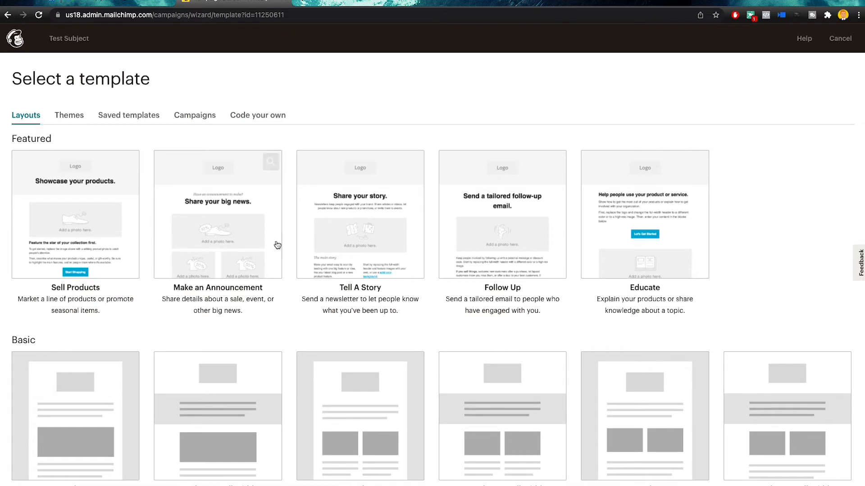
# Browse the Themes, Campaigns and Saved templates tabs, then pick the Basic 1 Column layout
pyautogui.scroll(-3, 318, 233)
pyautogui.scroll(3, 318, 233)
pyautogui.click(70, 116)
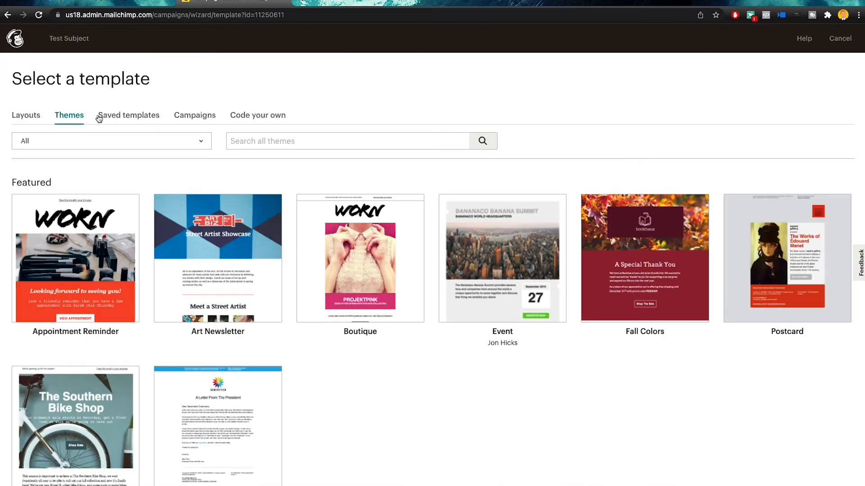
pyautogui.click(208, 119)
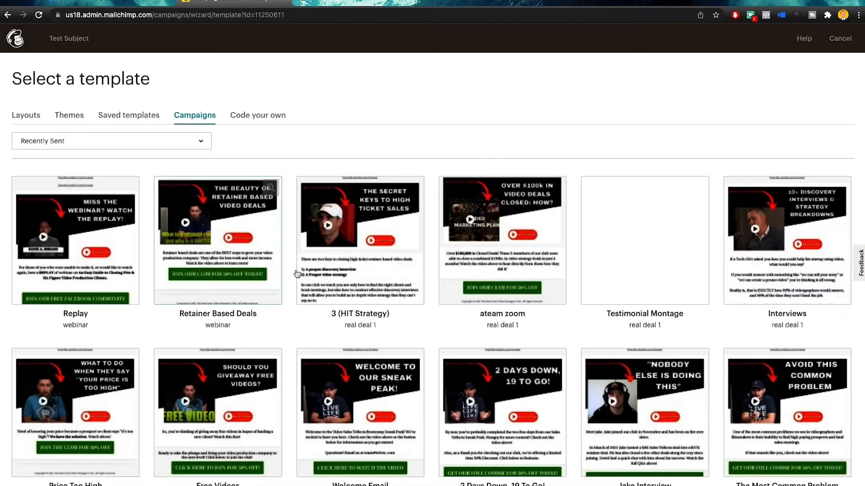
pyautogui.click(141, 121)
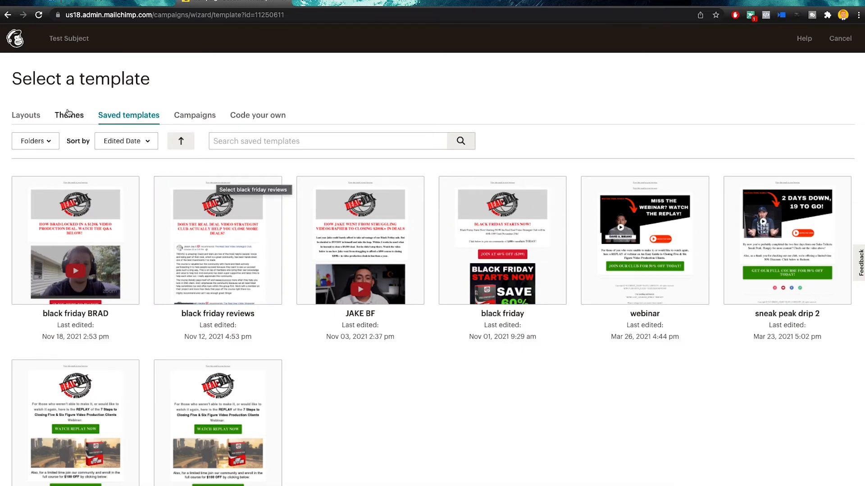
pyautogui.click(26, 115)
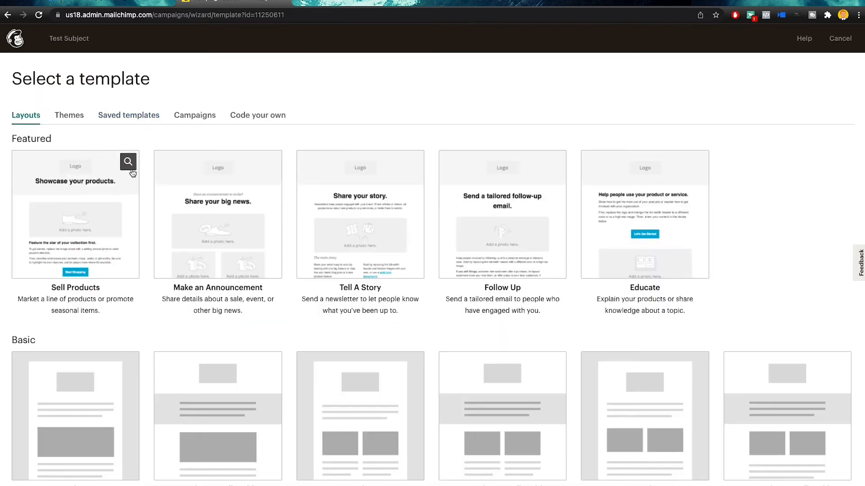
pyautogui.scroll(-3, 123, 198)
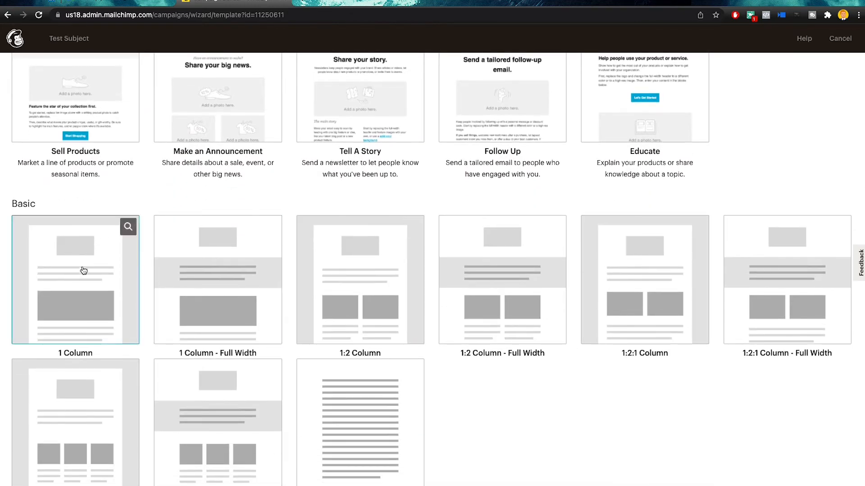
pyautogui.click(103, 262)
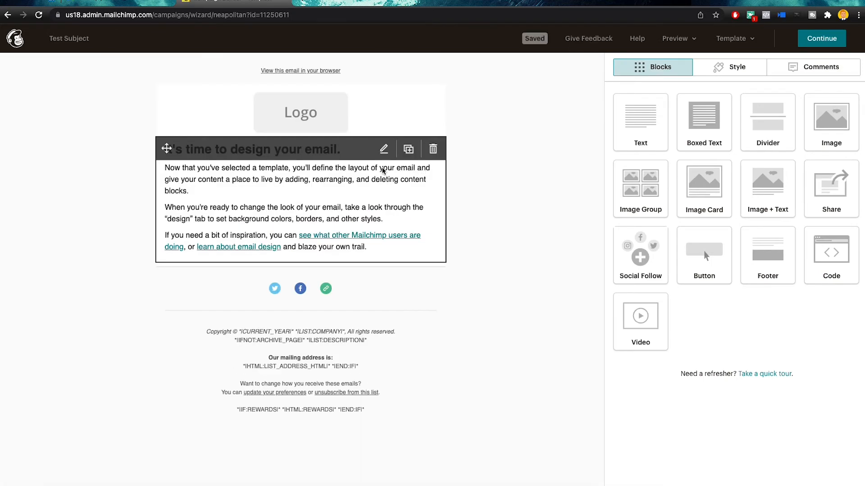
# Delete the placeholder logo and intro text blocks from the template
pyautogui.click(432, 100)
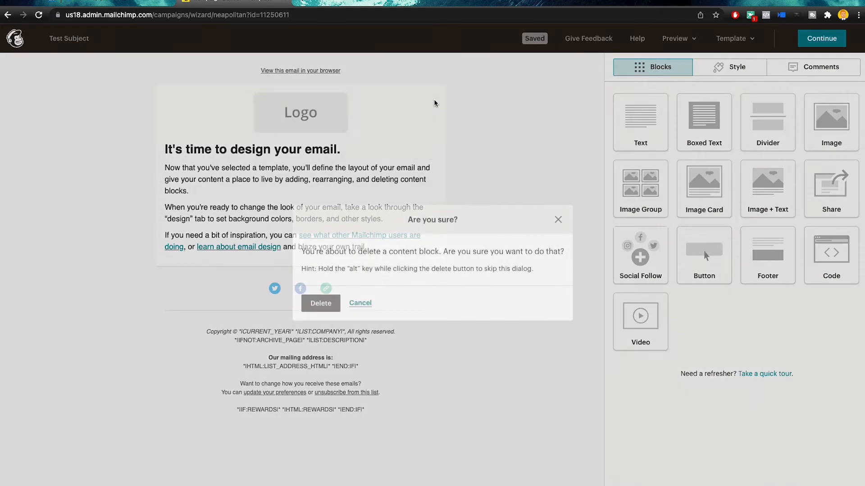
pyautogui.click(333, 302)
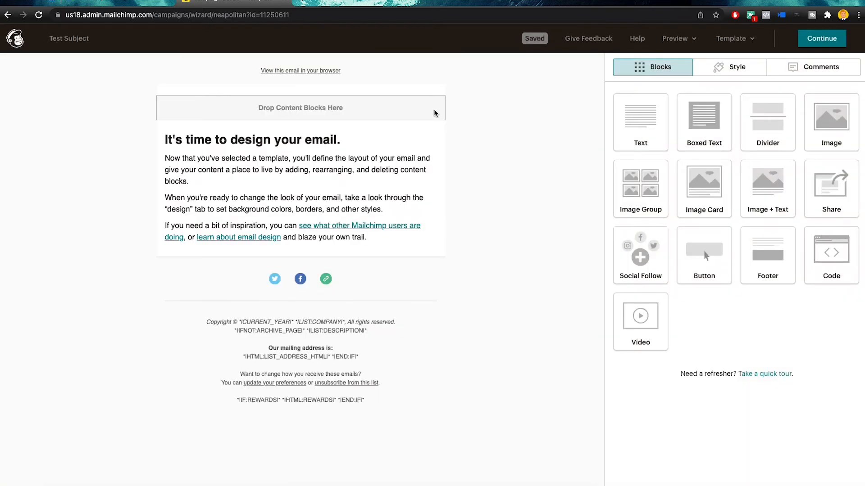
pyautogui.click(432, 141)
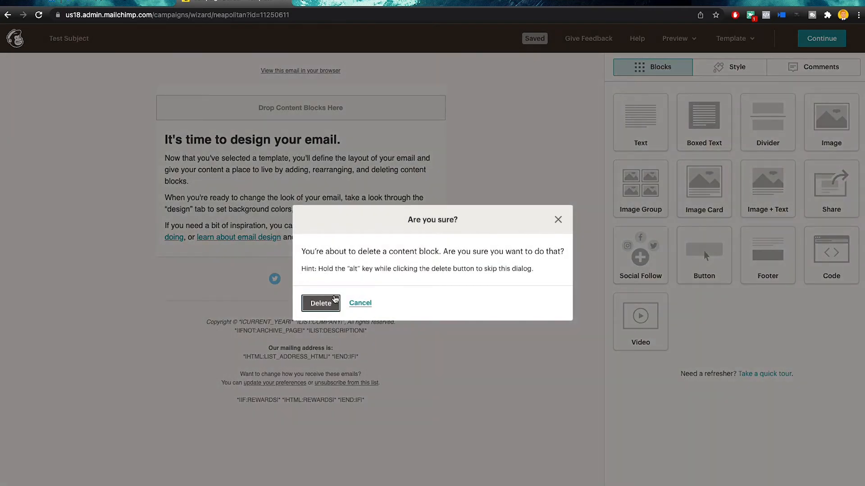
pyautogui.click(332, 302)
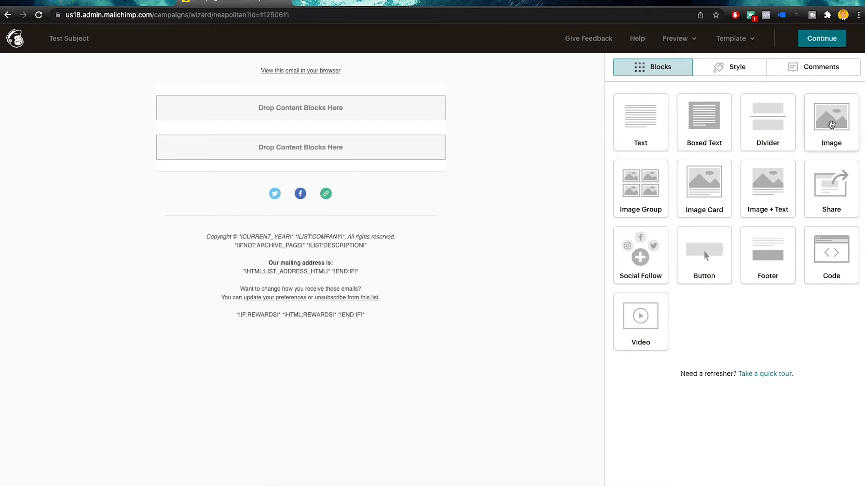
# Drag an Image block to the top of the email
pyautogui.hotkey('ctrl', 'Up')
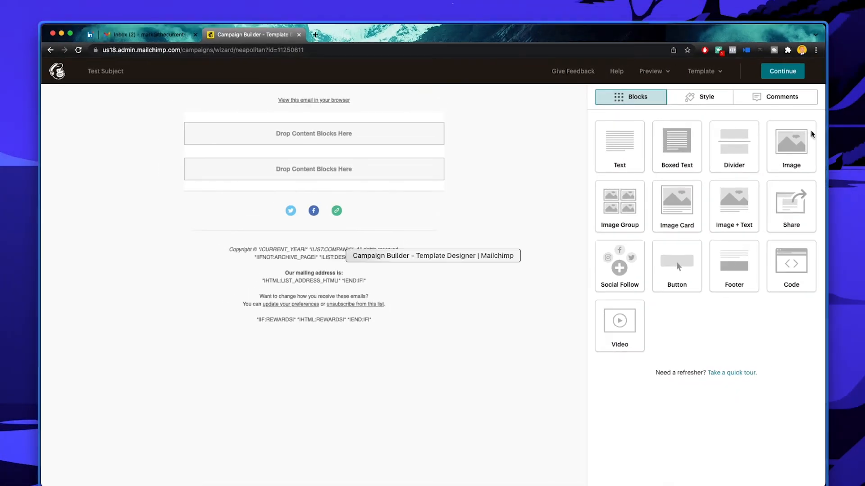
pyautogui.click(811, 133)
pyautogui.moveTo(810, 131); pyautogui.dragTo(287, 83)
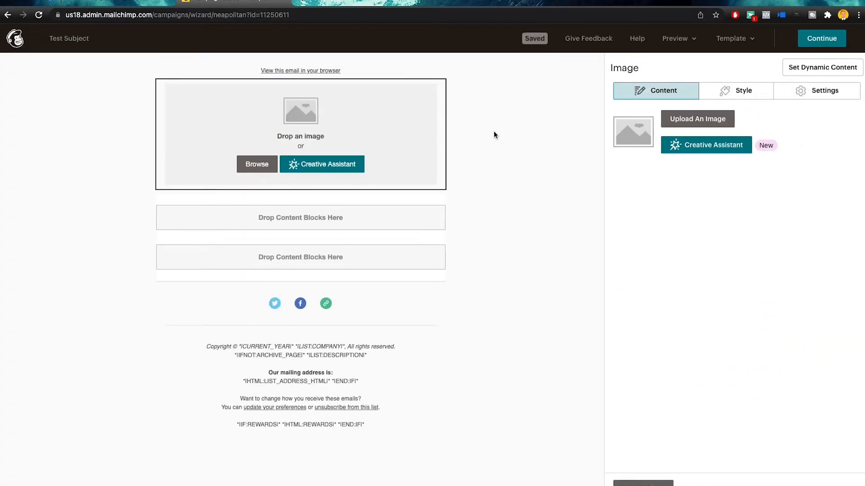
# Insert the DEC 20.png Powerhouse Roundtable graphic into the image block at 100% size
pyautogui.click(677, 122)
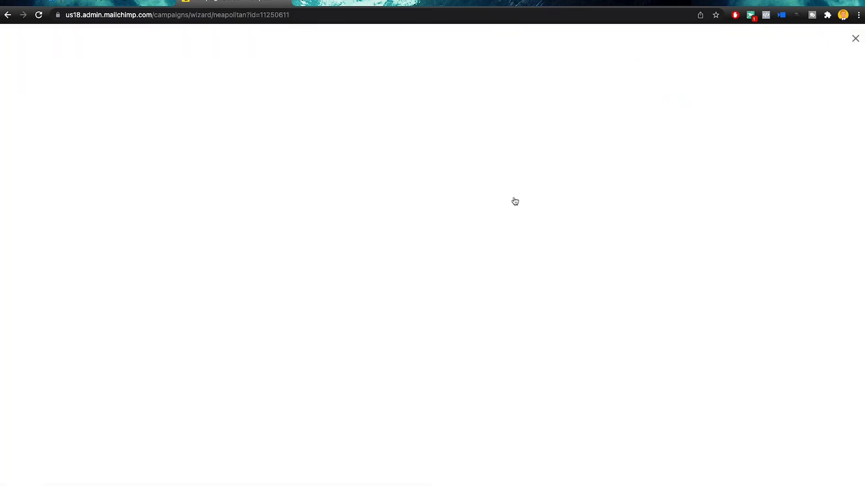
pyautogui.scroll(-5, 586, 234)
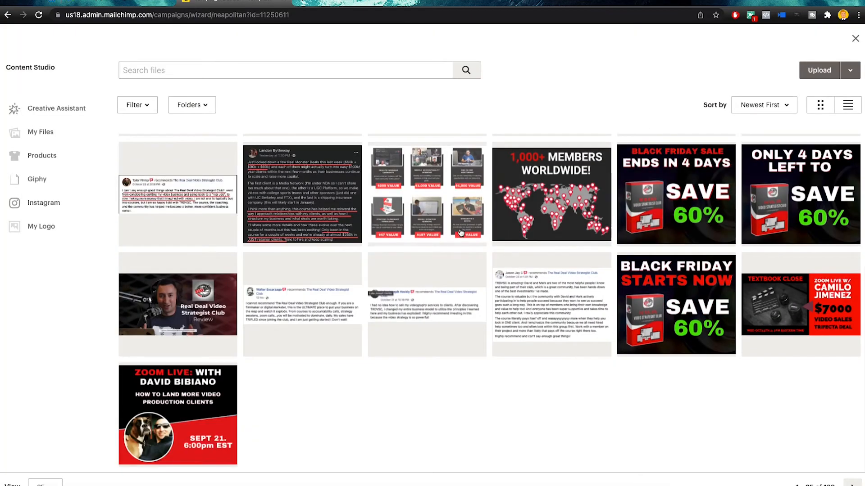
pyautogui.scroll(3, 455, 236)
pyautogui.scroll(2, 455, 236)
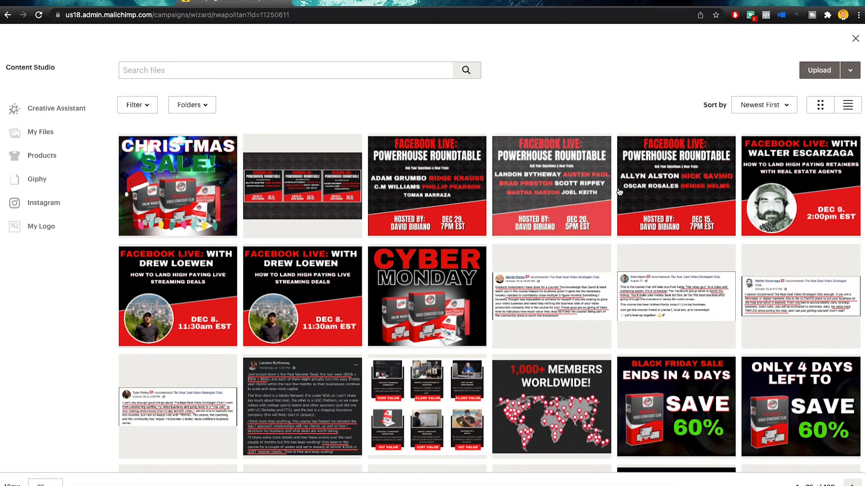
pyautogui.click(553, 188)
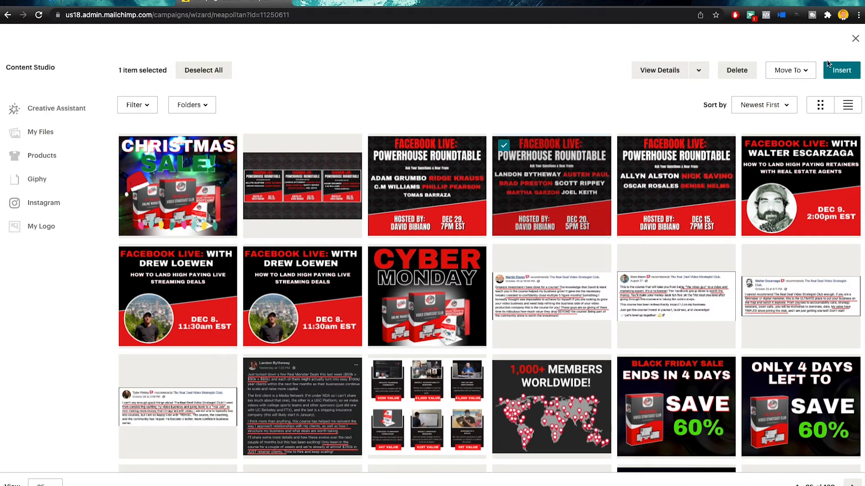
pyautogui.click(838, 74)
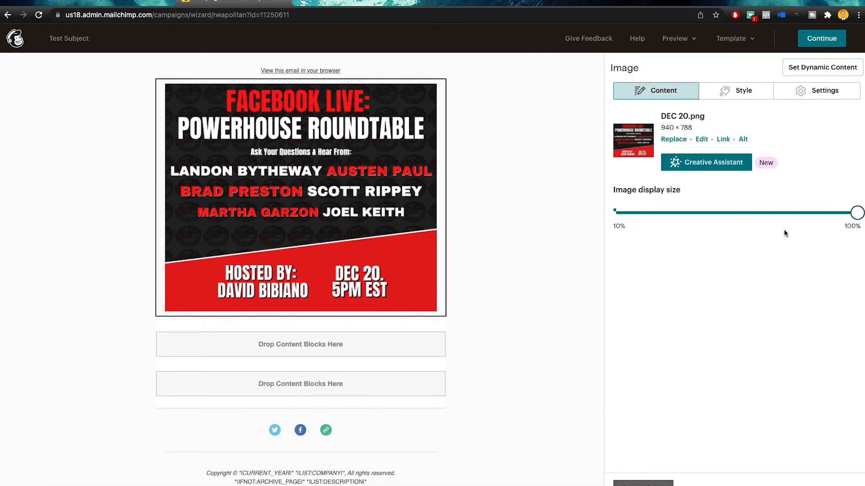
pyautogui.moveTo(846, 214)
pyautogui.mouseDown()
pyautogui.moveTo(614, 213)
pyautogui.moveTo(857, 221)
pyautogui.moveTo(653, 214)
pyautogui.moveTo(857, 213)
pyautogui.mouseUp()
# Try rounded corners and a solid 1px border on the event image, then reset both to none
pyautogui.click(739, 90)
pyautogui.moveTo(615, 203); pyautogui.dragTo(637, 203)
pyautogui.click(653, 157)
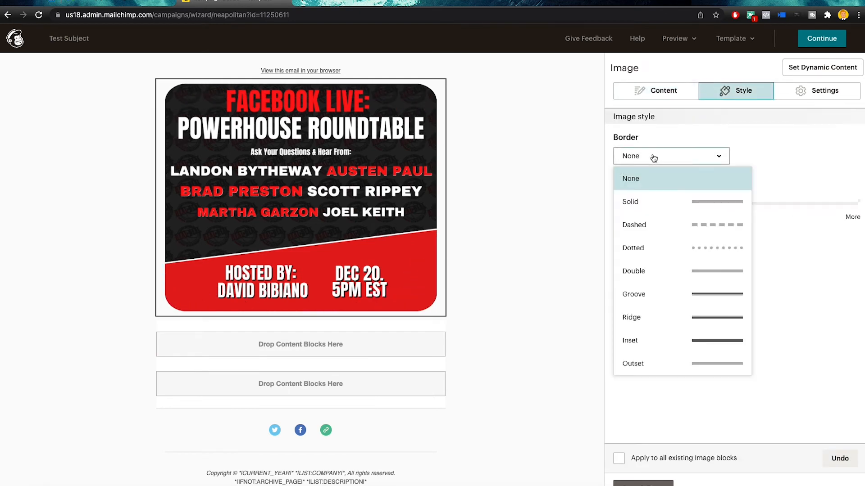
pyautogui.click(790, 172)
pyautogui.click(716, 156)
pyautogui.click(703, 202)
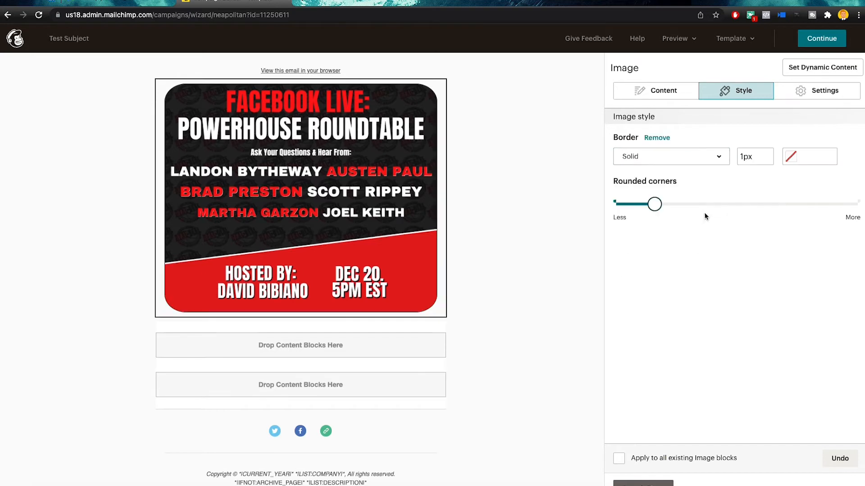
pyautogui.click(683, 161)
pyautogui.click(676, 177)
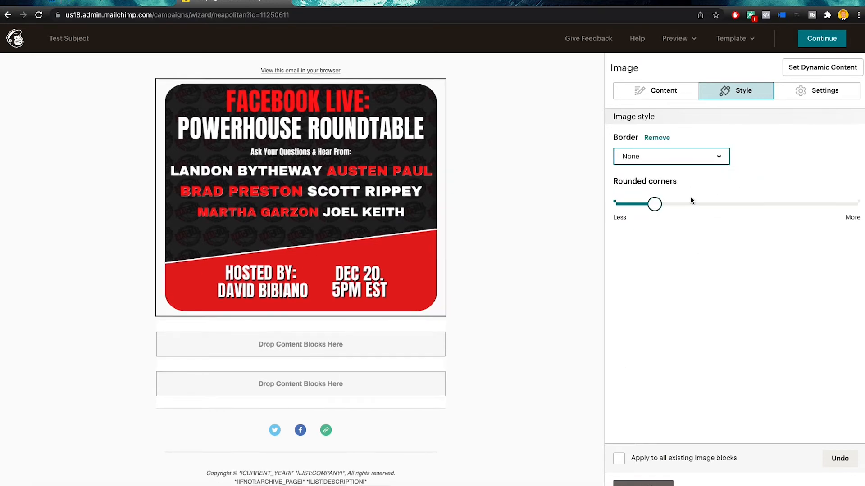
pyautogui.moveTo(655, 204); pyautogui.dragTo(614, 204)
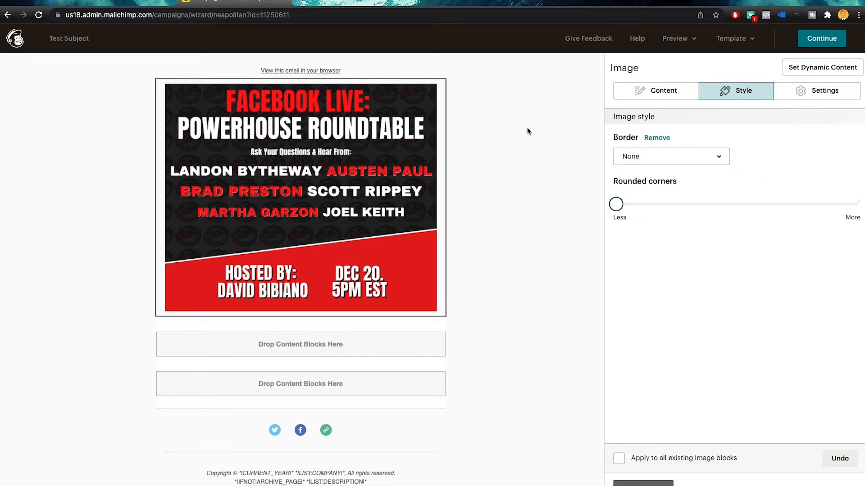
# Set the image to edge to edge at full width and save the image block
pyautogui.click(817, 91)
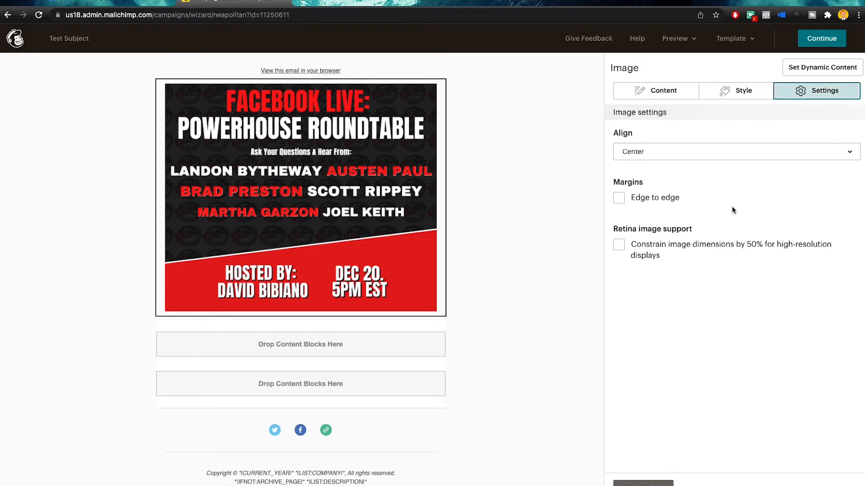
pyautogui.click(619, 200)
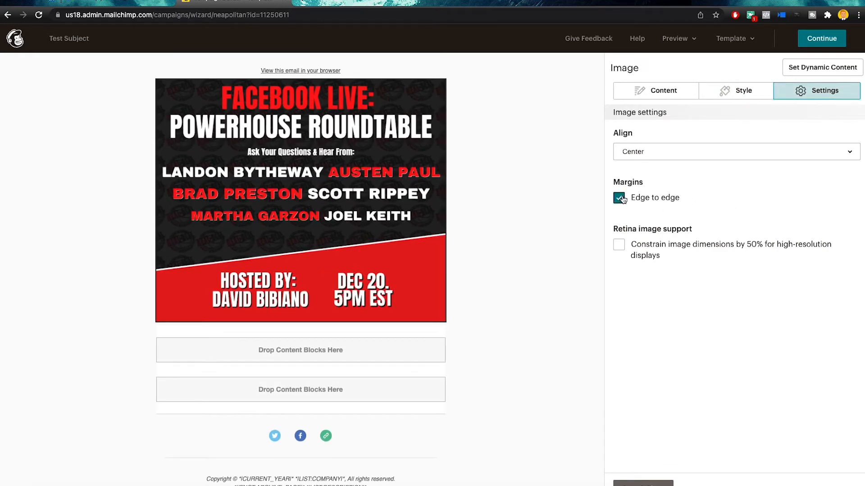
pyautogui.click(619, 245)
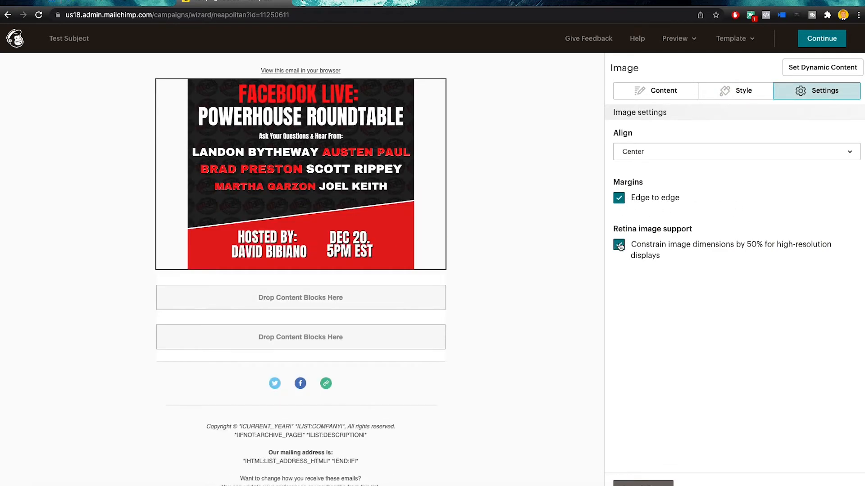
pyautogui.click(619, 245)
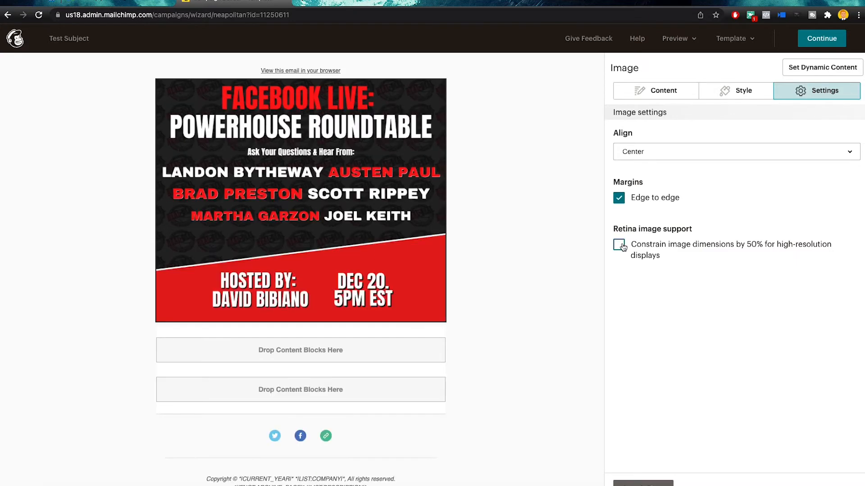
pyautogui.click(656, 99)
pyautogui.click(643, 485)
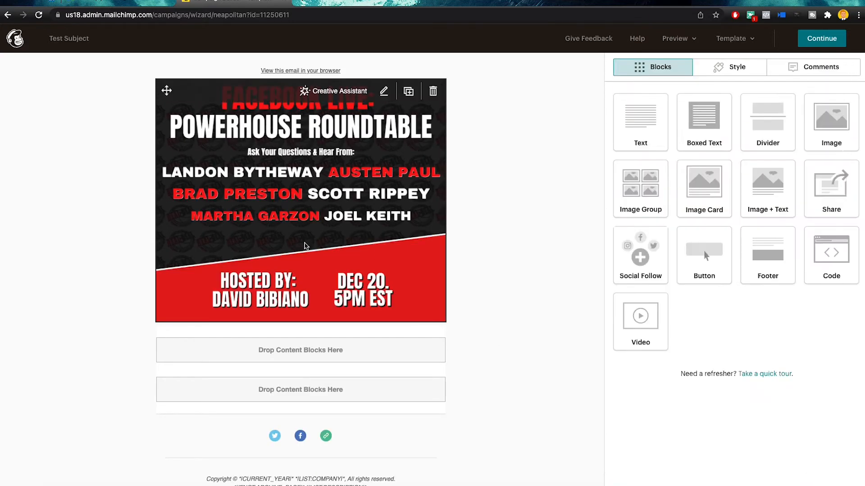
# Place a Text block under the event image and save it with its placeholder sentence
pyautogui.moveTo(644, 119); pyautogui.dragTo(376, 330)
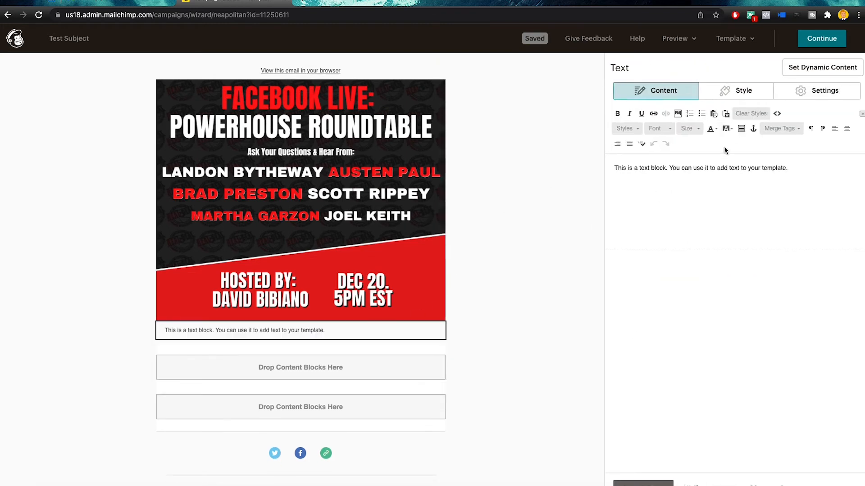
pyautogui.moveTo(699, 188); pyautogui.dragTo(585, 171)
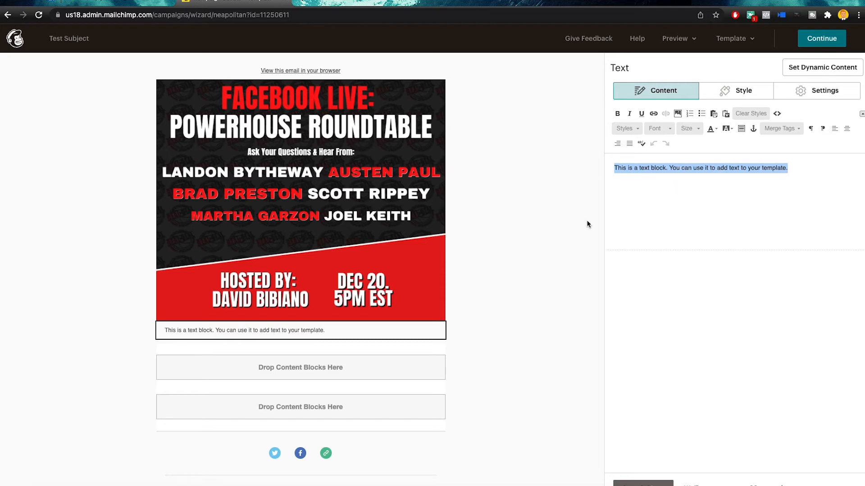
pyautogui.click(643, 481)
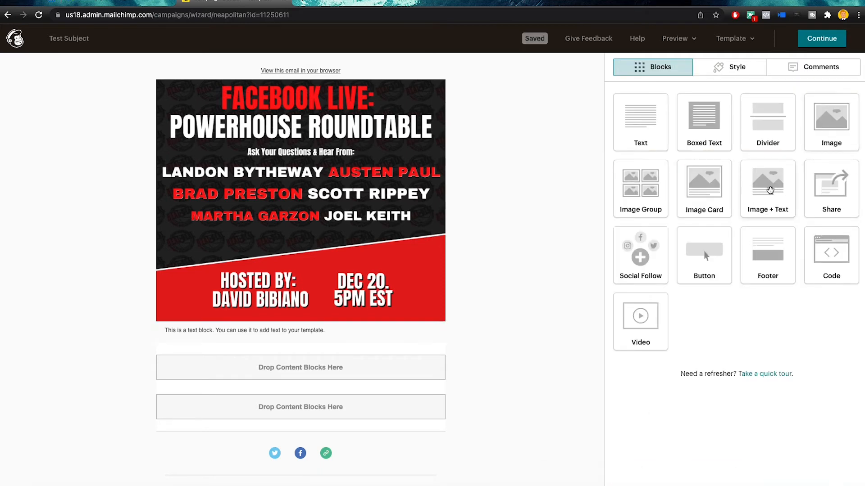
# Add a button block and change its label from JOIN NOW! to WATCH FREE!
pyautogui.moveTo(704, 252); pyautogui.dragTo(359, 351)
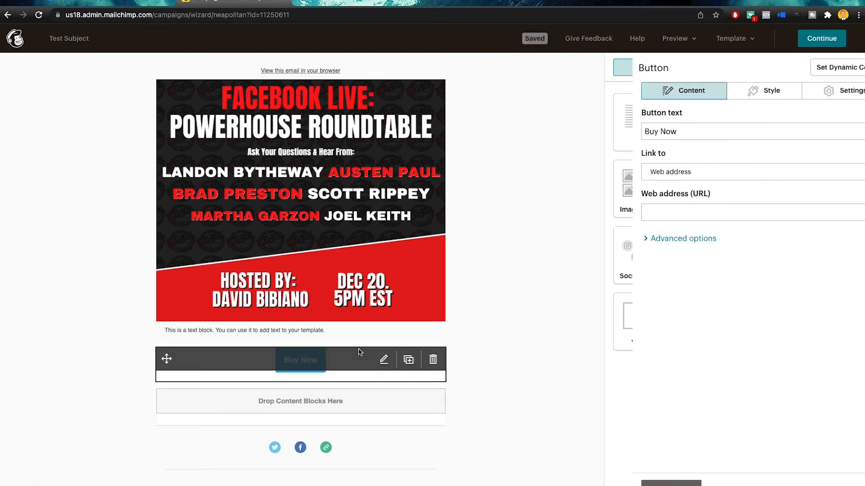
pyautogui.doubleClick(659, 132)
pyautogui.hotkey('ctrl', 'a')
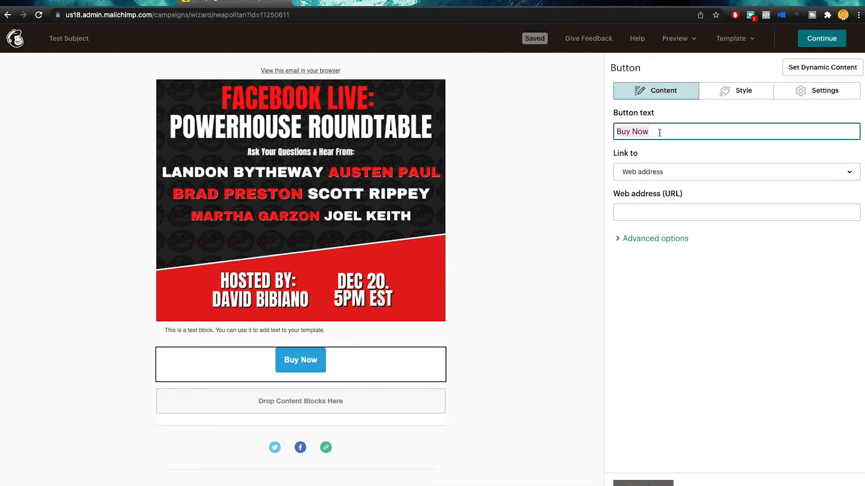
pyautogui.write('JOIN')
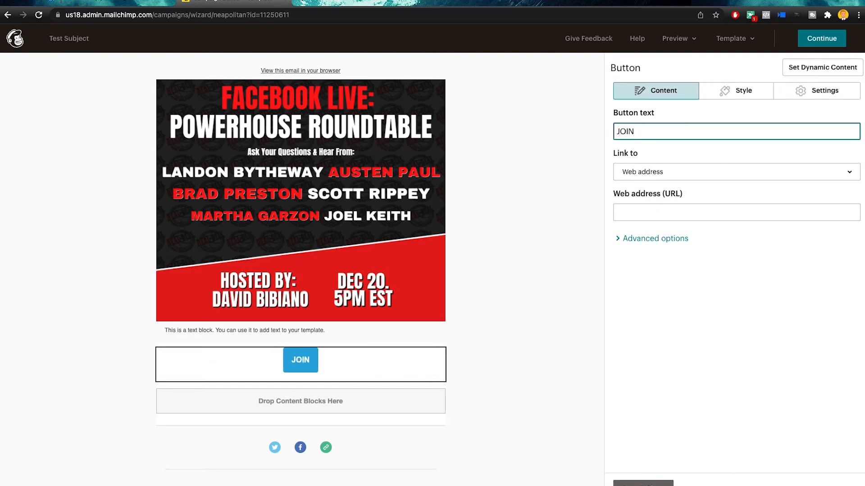
pyautogui.write(' NOW!')
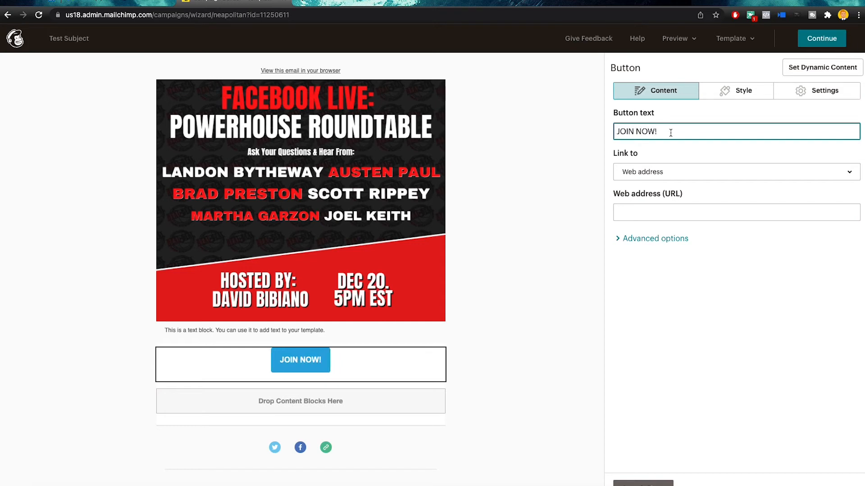
pyautogui.moveTo(671, 133); pyautogui.dragTo(621, 128)
pyautogui.press('BackSpace')
pyautogui.write('WAT')
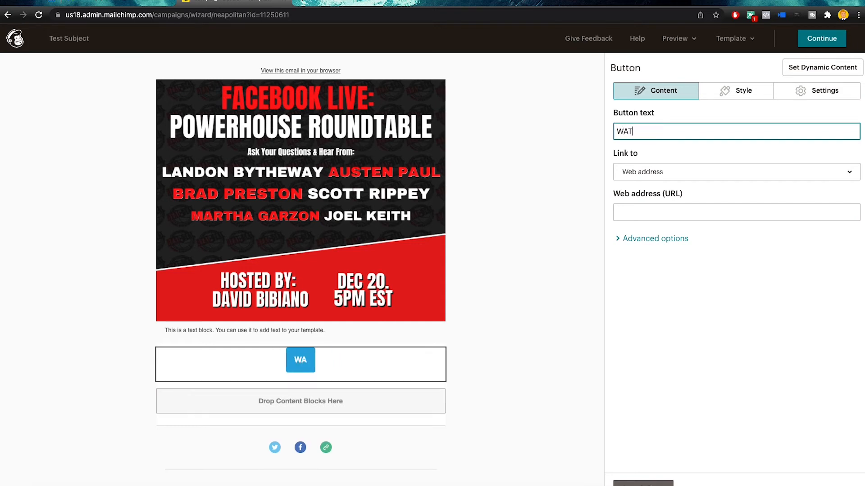
pyautogui.write('CH FREE!')
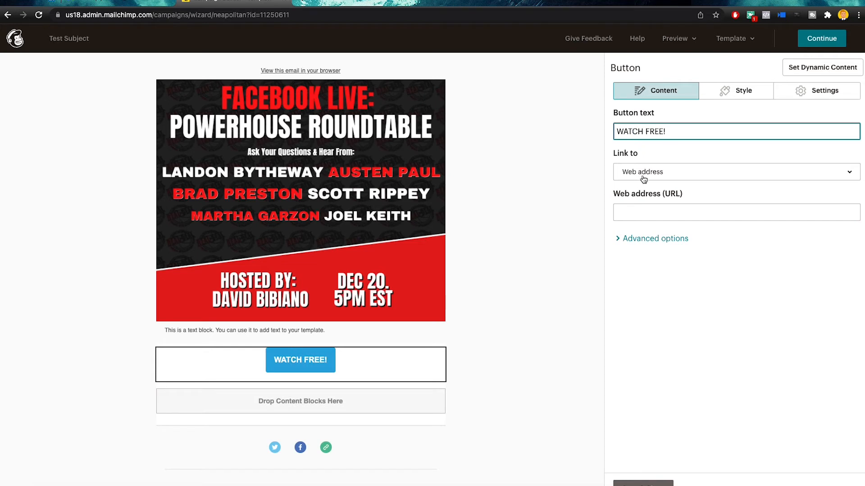
# Keep the button's link type as Web address, leaving the URL blank
pyautogui.click(661, 174)
pyautogui.click(661, 174)
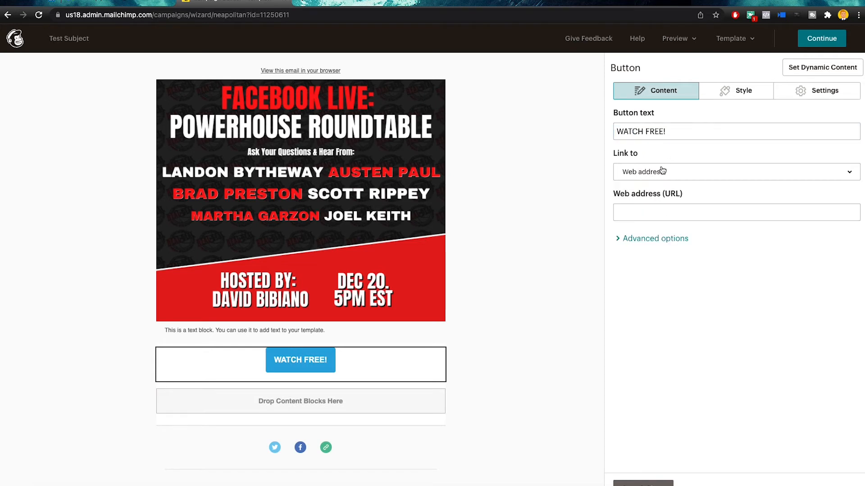
pyautogui.click(660, 173)
pyautogui.click(657, 175)
pyautogui.click(651, 211)
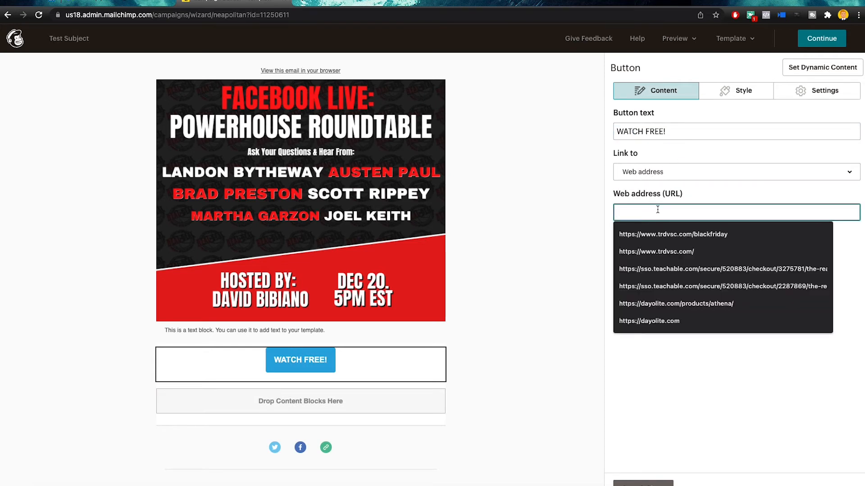
pyautogui.click(654, 175)
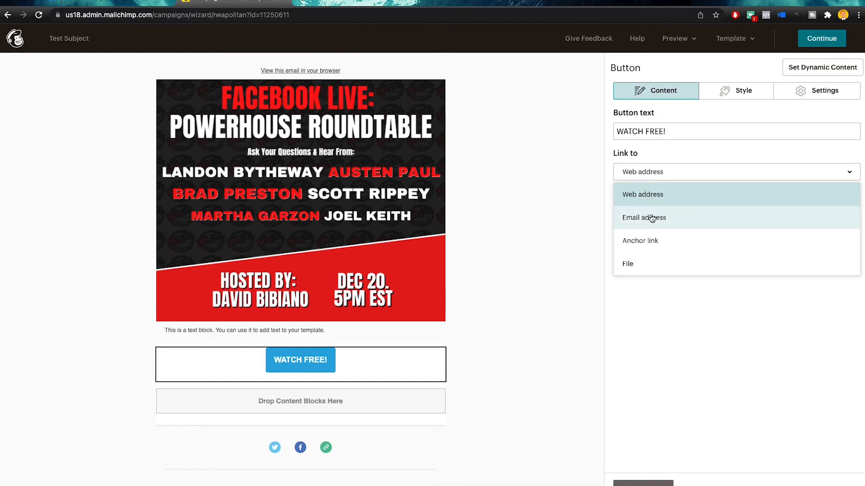
pyautogui.click(660, 294)
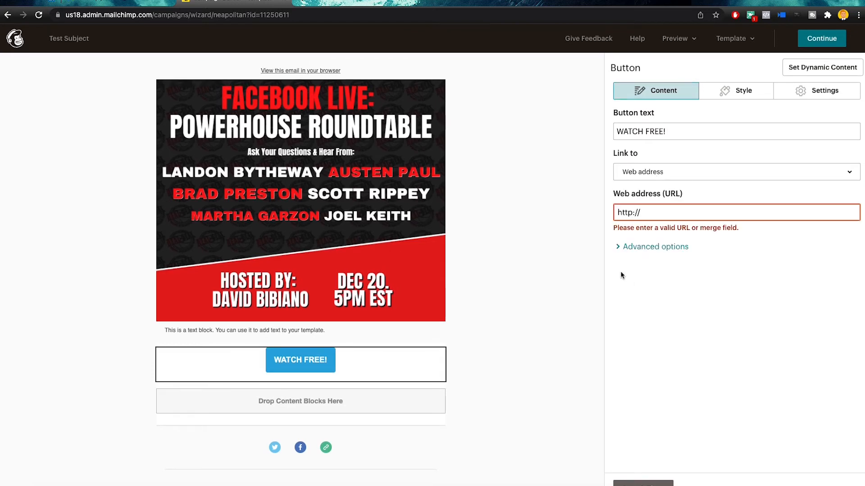
# Give the WATCH FREE! button a red #da0e3e background
pyautogui.click(742, 90)
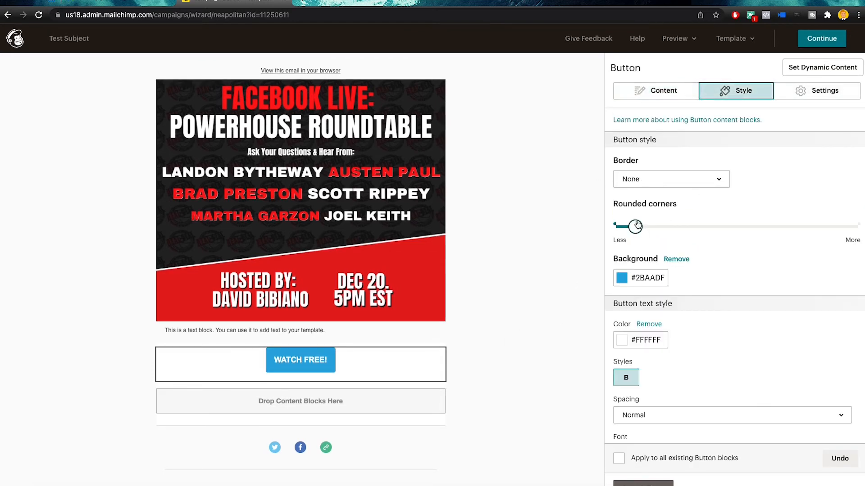
pyautogui.scroll(-1, 629, 290)
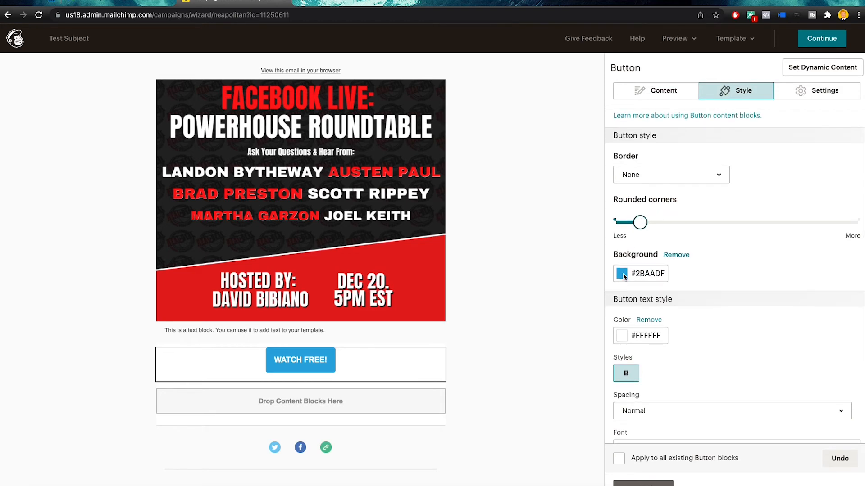
pyautogui.click(625, 274)
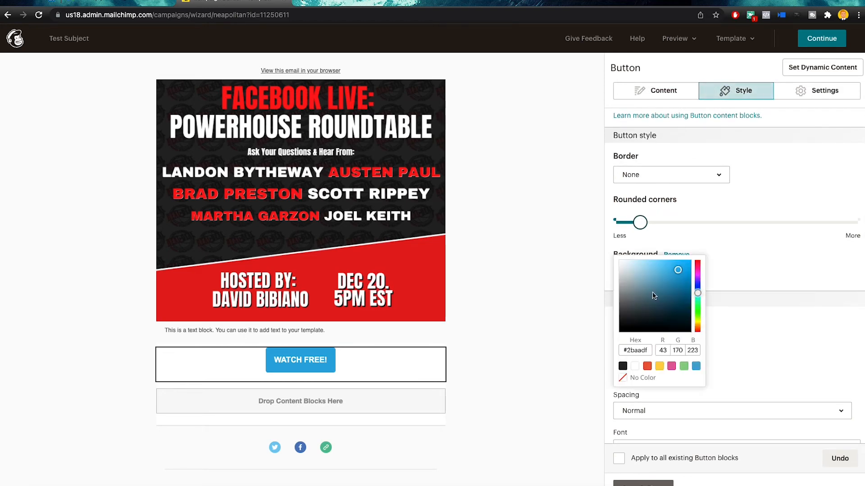
pyautogui.moveTo(680, 271); pyautogui.dragTo(701, 292)
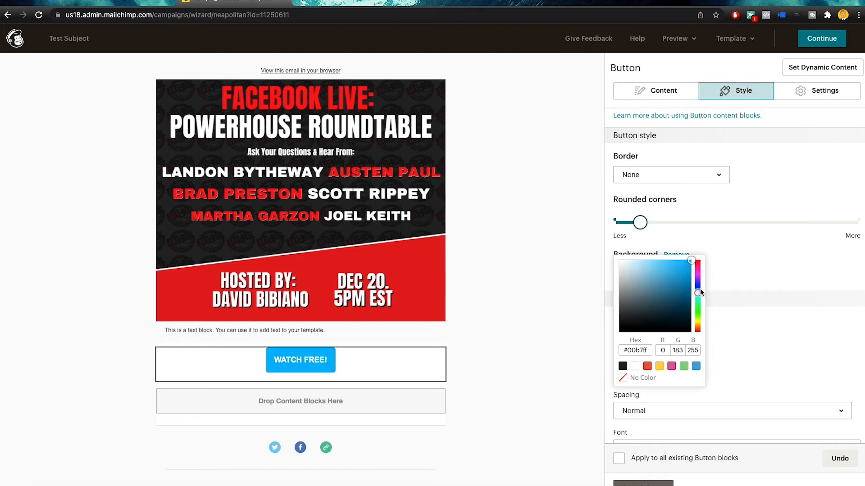
pyautogui.click(698, 265)
pyautogui.moveTo(691, 261)
pyautogui.mouseDown()
pyautogui.moveTo(685, 273)
pyautogui.moveTo(688, 263)
pyautogui.mouseUp()
pyautogui.click(647, 351)
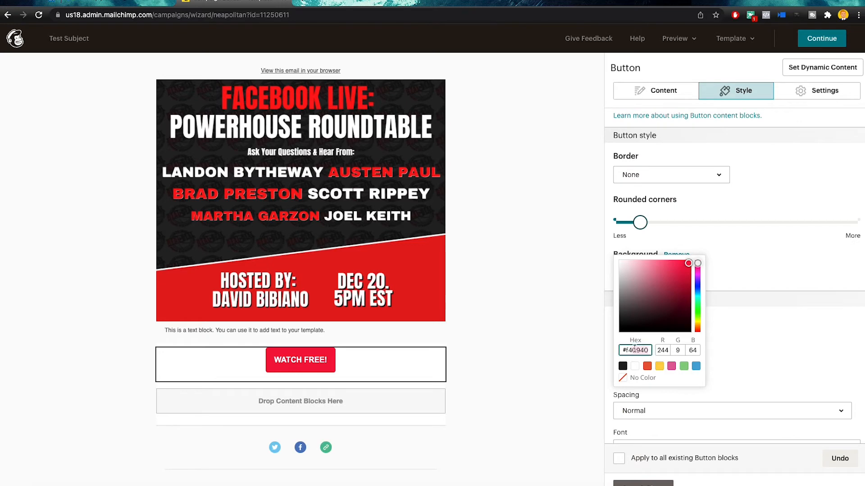
pyautogui.moveTo(689, 271)
pyautogui.mouseDown()
pyautogui.moveTo(686, 293)
pyautogui.moveTo(688, 270)
pyautogui.mouseUp()
pyautogui.click(740, 325)
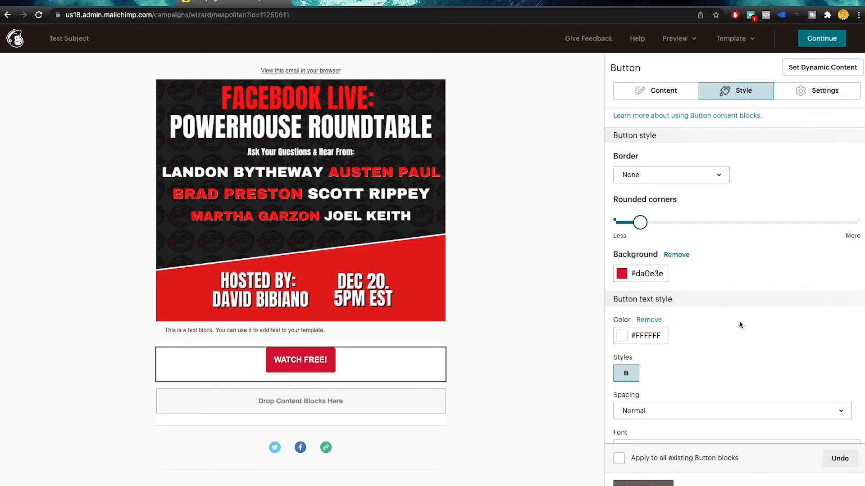
# Set the button text size to 36px
pyautogui.scroll(-5, 646, 314)
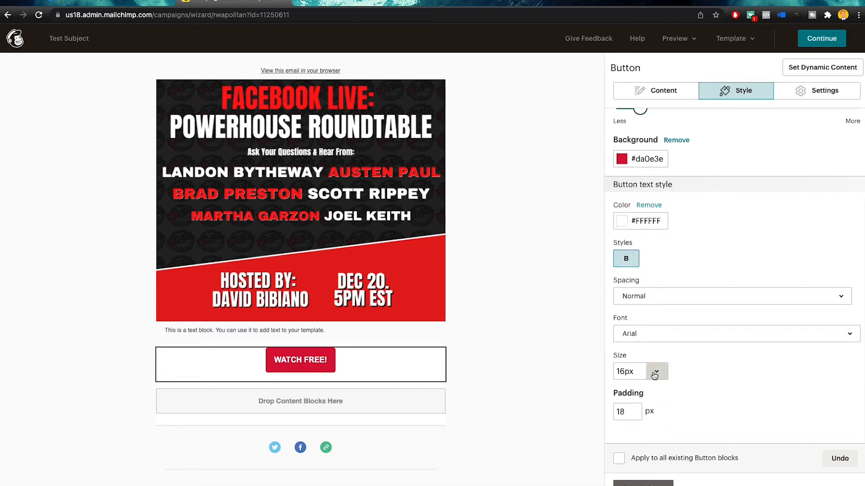
pyautogui.click(654, 371)
pyautogui.scroll(-3, 640, 330)
pyautogui.scroll(3, 647, 230)
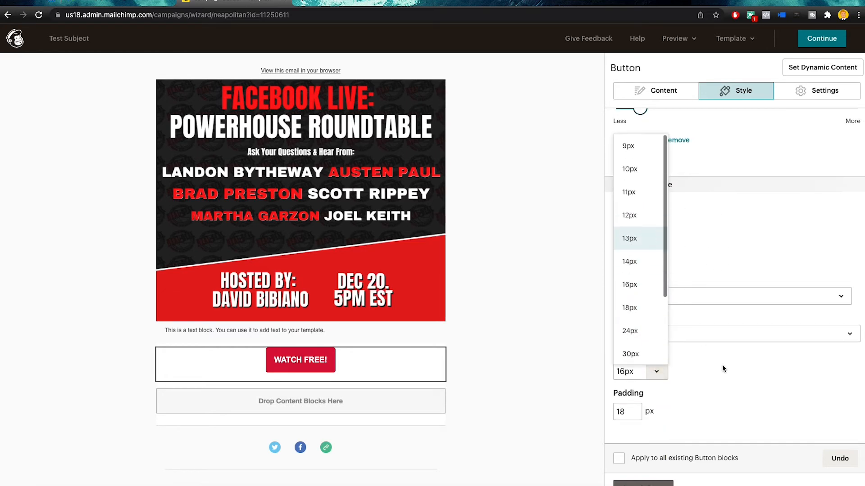
pyautogui.click(723, 364)
pyautogui.click(656, 371)
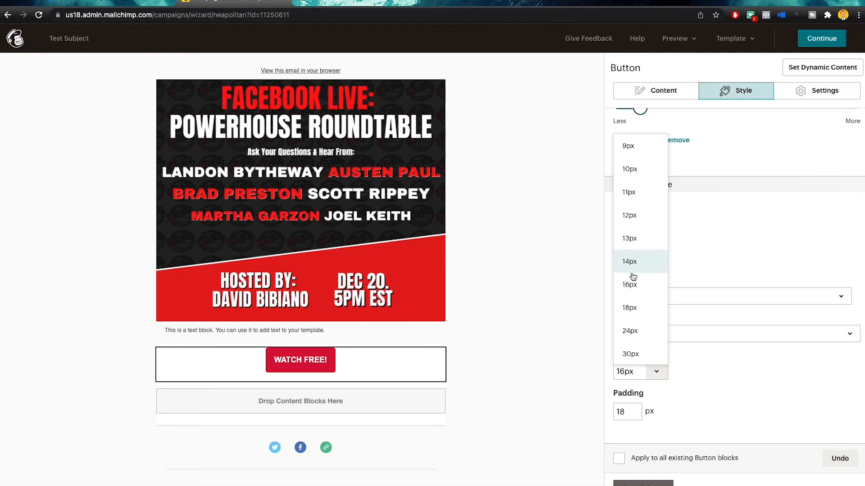
pyautogui.click(634, 331)
pyautogui.click(656, 371)
pyautogui.scroll(-2, 631, 331)
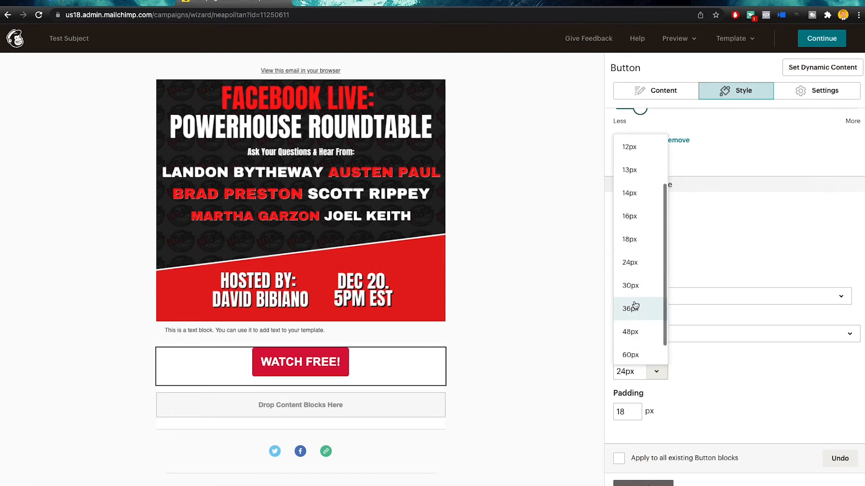
pyautogui.click(634, 310)
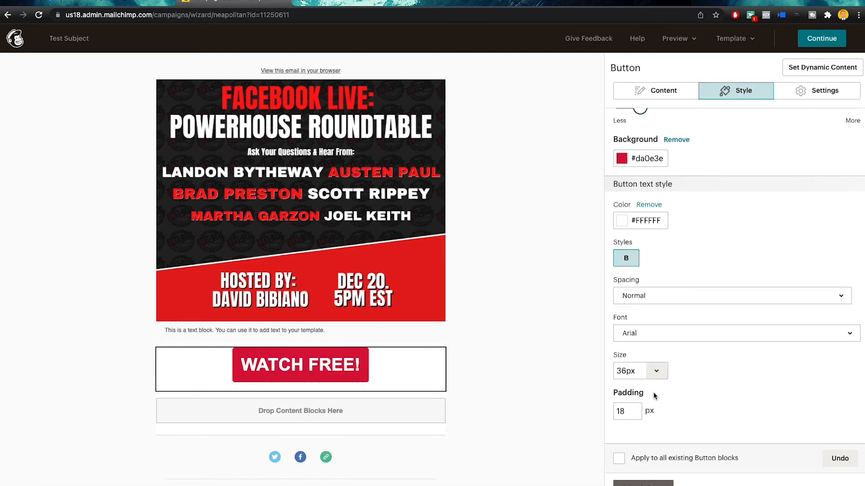
# Try right, left and full-width layouts, then leave the button centred and fit to text
pyautogui.click(789, 98)
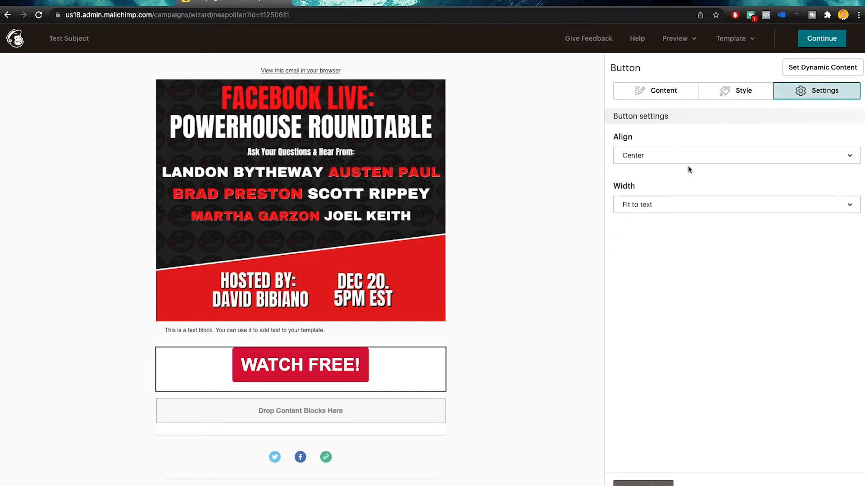
pyautogui.click(651, 160)
pyautogui.click(649, 232)
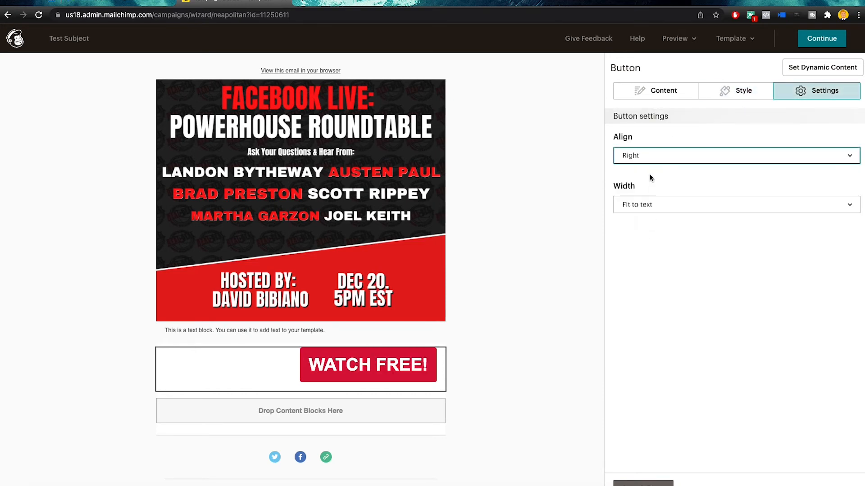
pyautogui.click(650, 161)
pyautogui.click(646, 180)
pyautogui.click(645, 161)
pyautogui.click(650, 201)
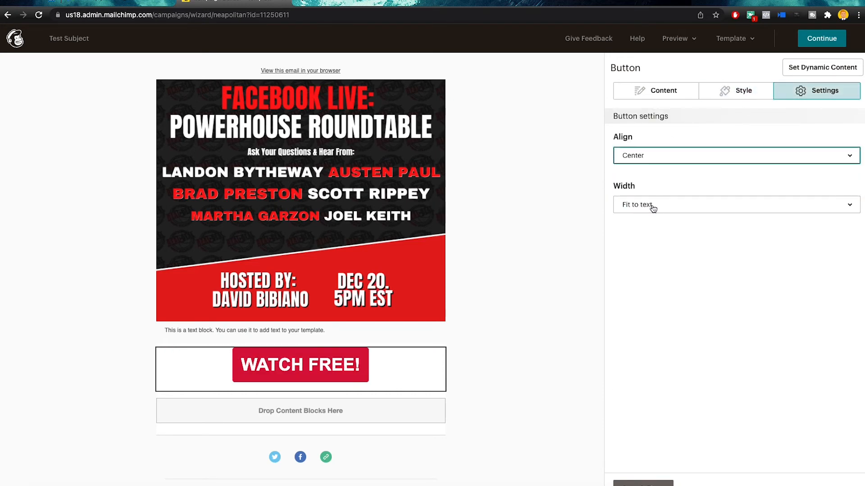
pyautogui.click(652, 206)
pyautogui.click(647, 249)
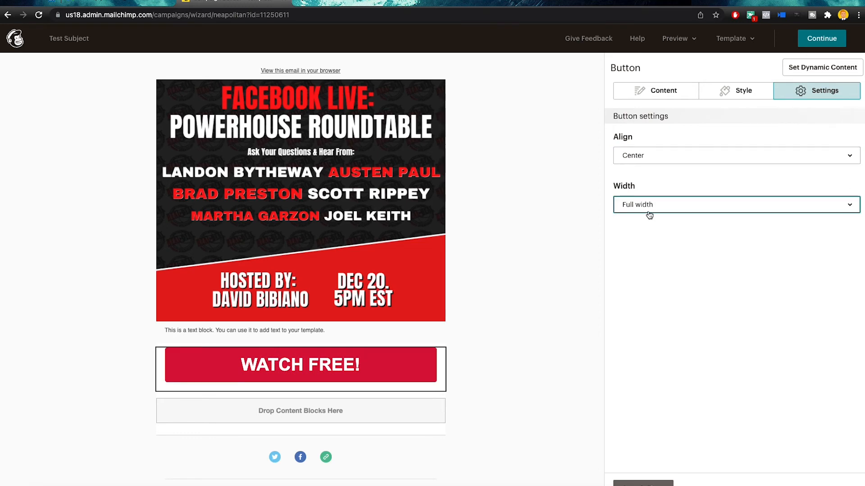
pyautogui.click(649, 208)
pyautogui.click(646, 226)
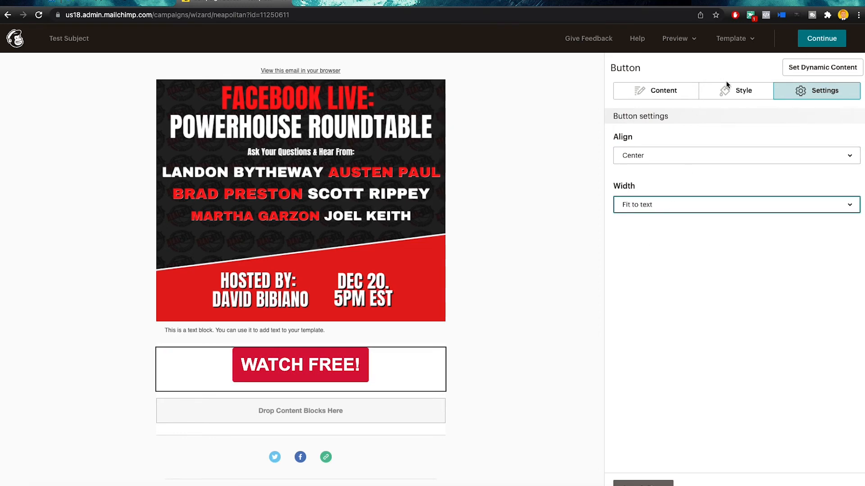
# Finish the button block and continue from the design to the campaign overview
pyautogui.click(676, 92)
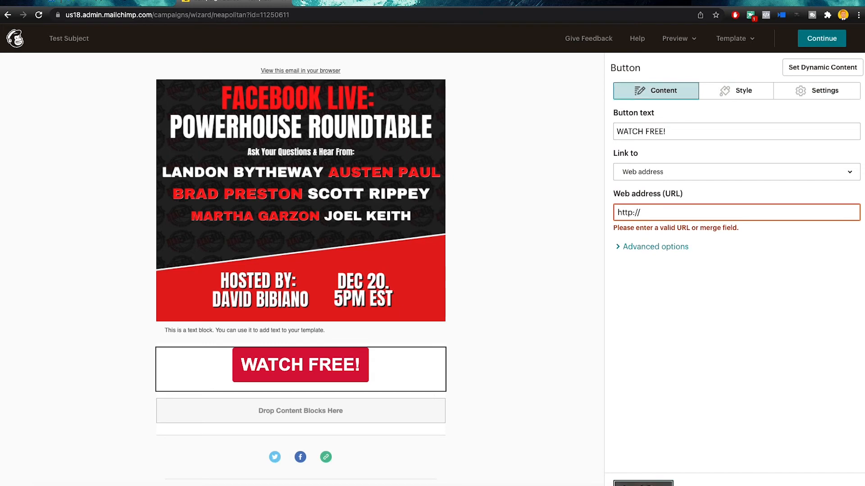
pyautogui.click(643, 484)
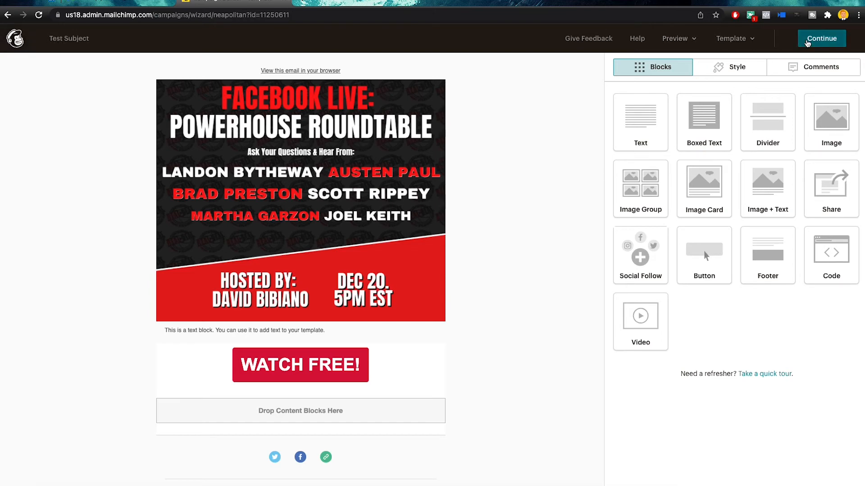
pyautogui.click(807, 43)
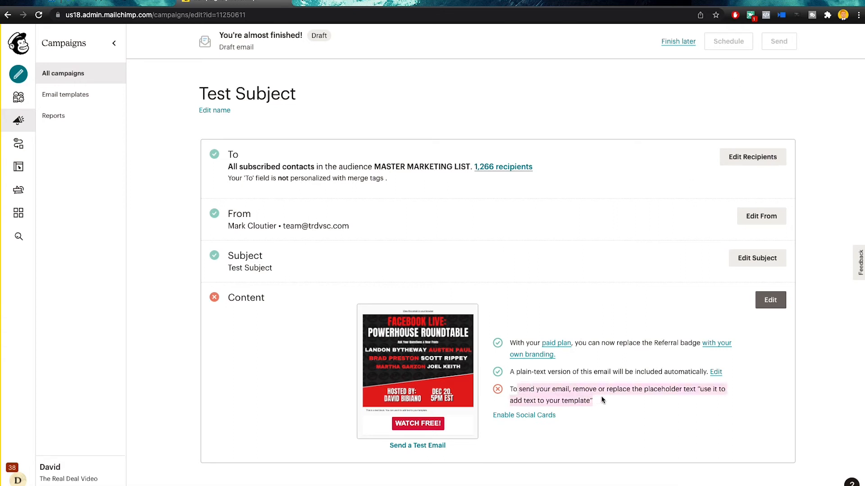
# Review the placeholder-text warning on the checklist and keep Test Subject as a draft with Finish later
pyautogui.moveTo(645, 390); pyautogui.dragTo(697, 389)
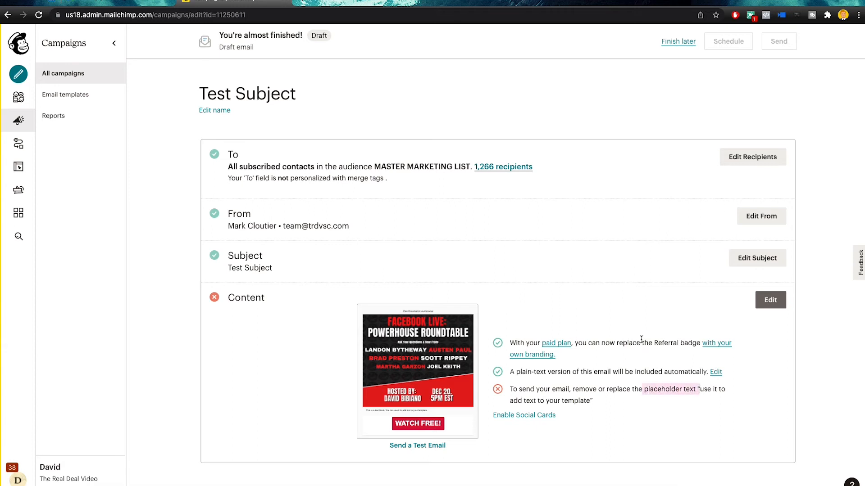
pyautogui.click(732, 76)
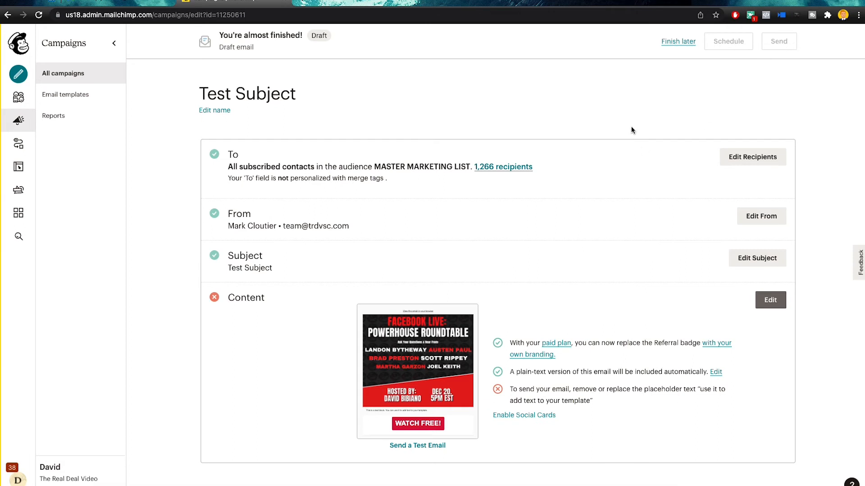
pyautogui.click(676, 42)
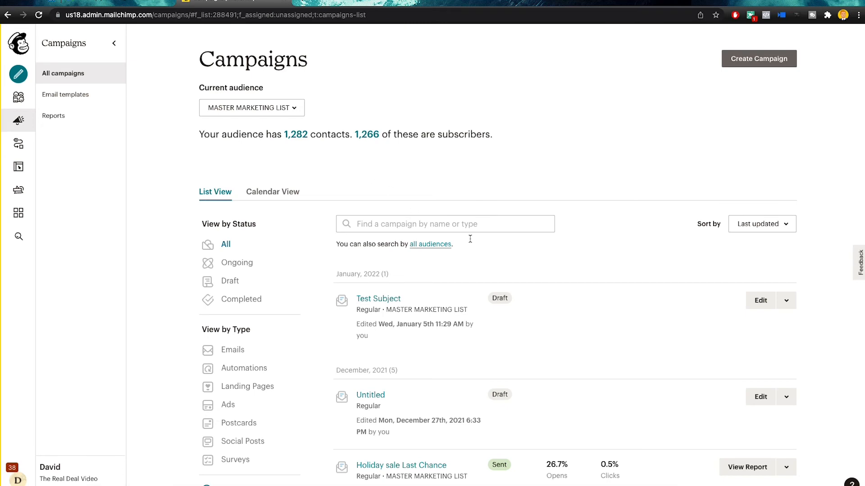
# Select the Test Subject draft, delete it, and confirm by entering DELETE
pyautogui.scroll(-4, 521, 288)
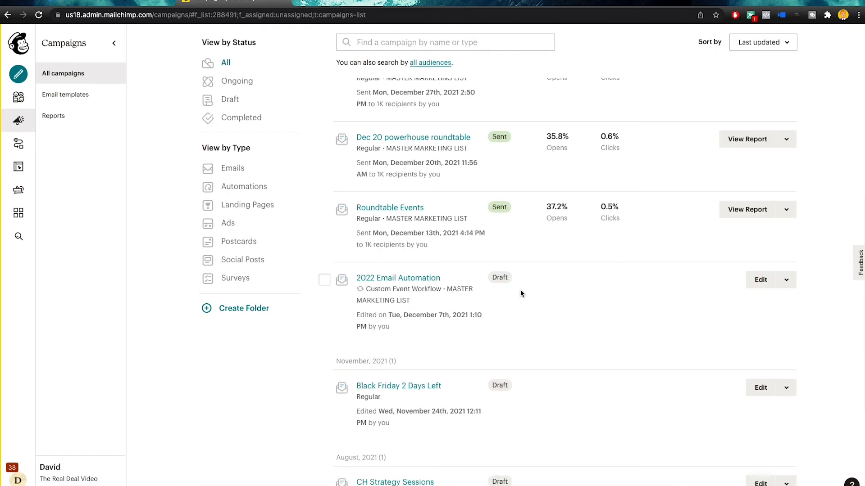
pyautogui.scroll(-10, 520, 292)
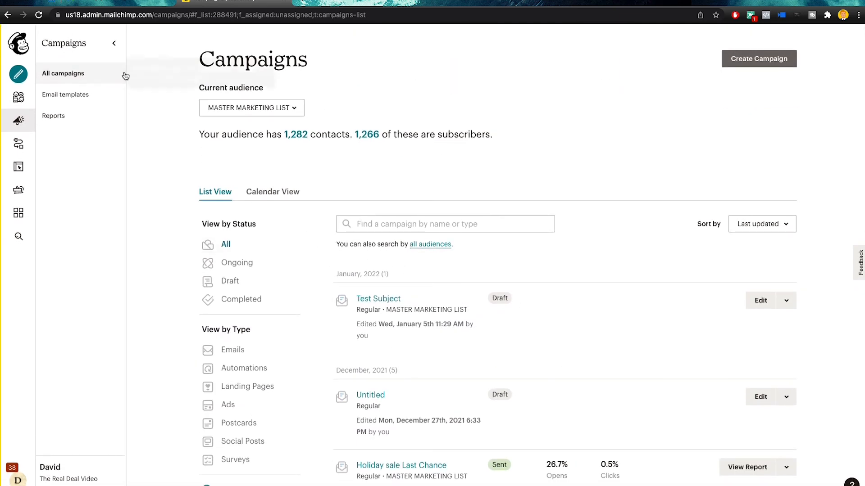
pyautogui.scroll(-5, 535, 312)
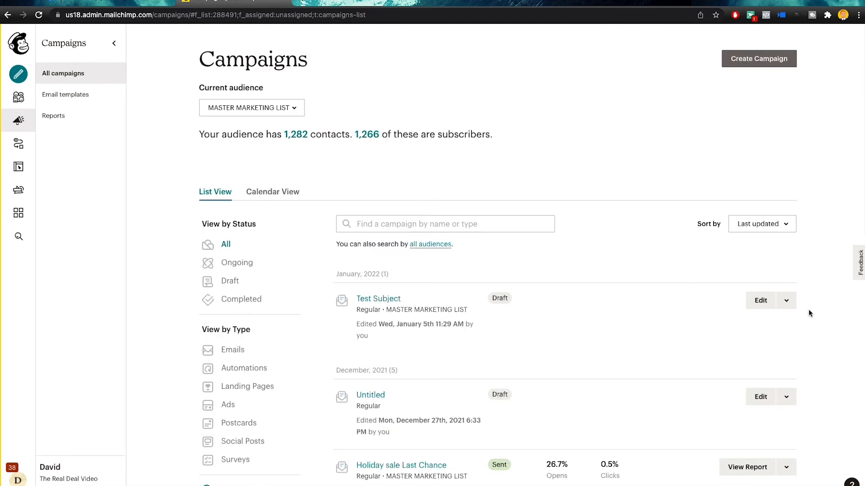
pyautogui.click(786, 301)
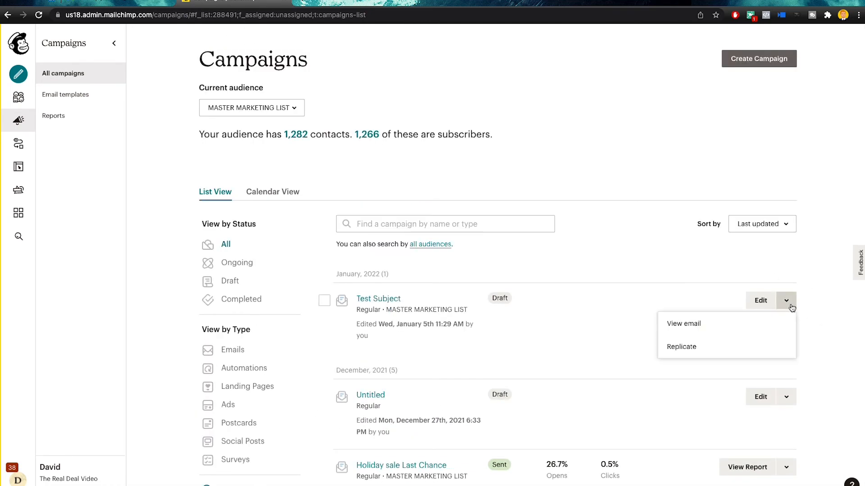
pyautogui.click(726, 292)
pyautogui.click(325, 301)
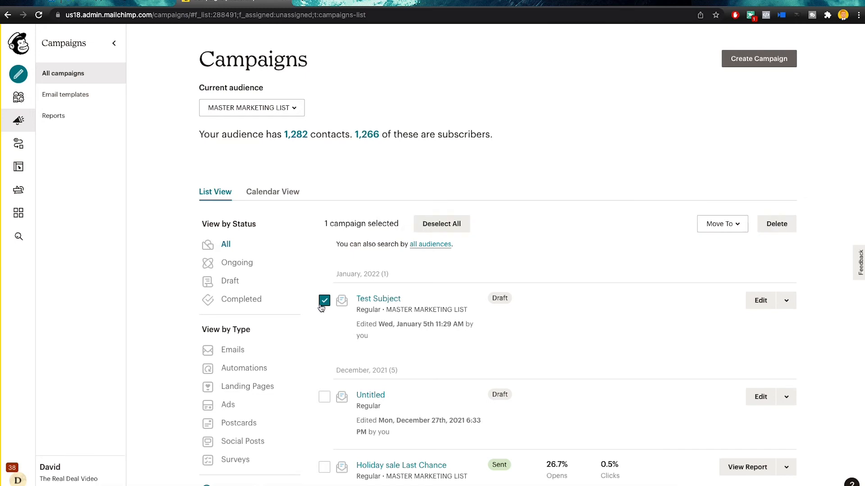
pyautogui.click(783, 225)
pyautogui.click(505, 306)
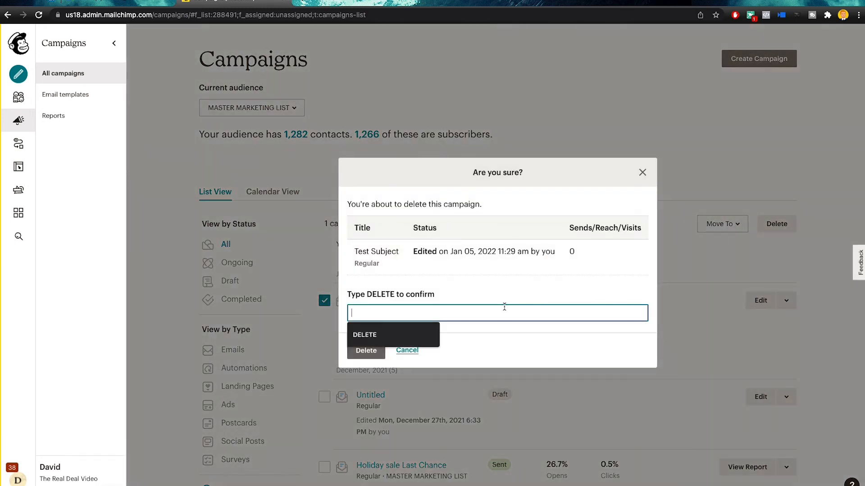
pyautogui.write('DELETE')
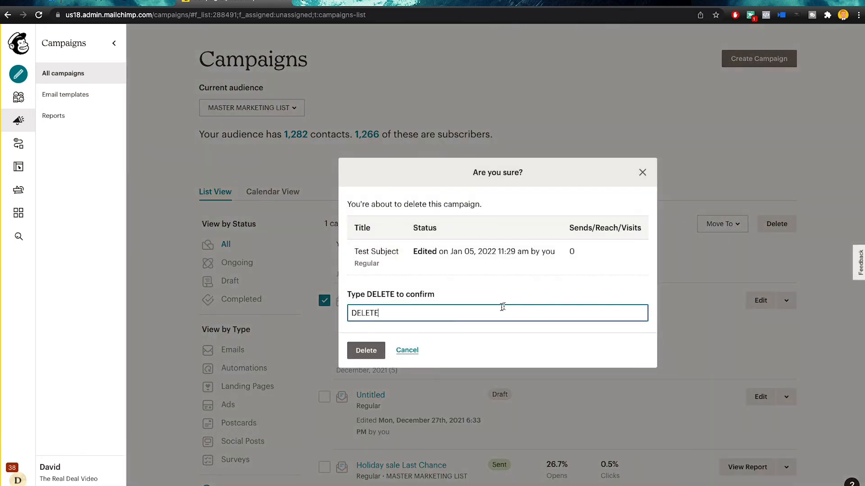
pyautogui.click(366, 351)
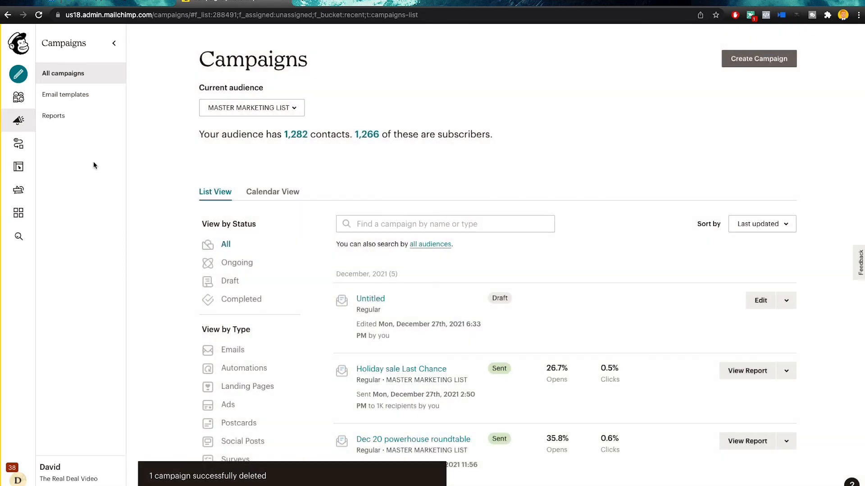
# Open campaign Reports and scroll through the list of sent campaign reports
pyautogui.click(47, 116)
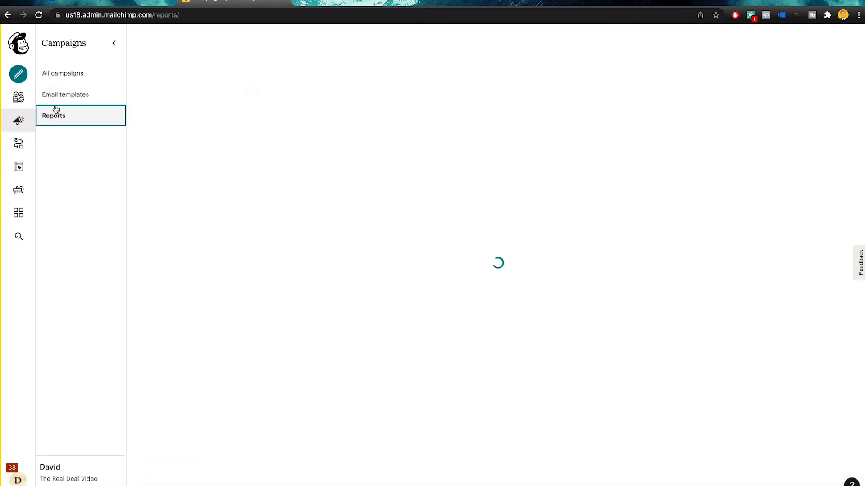
pyautogui.scroll(-5, 372, 254)
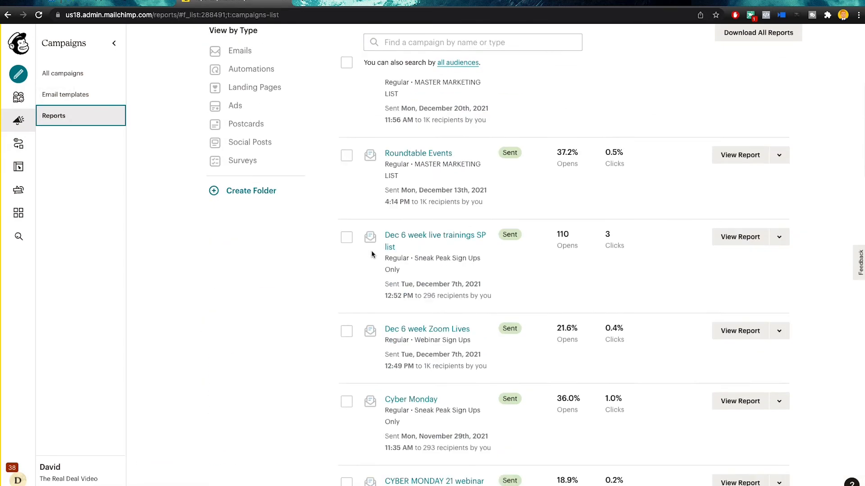
pyautogui.scroll(-10, 372, 251)
pyautogui.scroll(15, 417, 253)
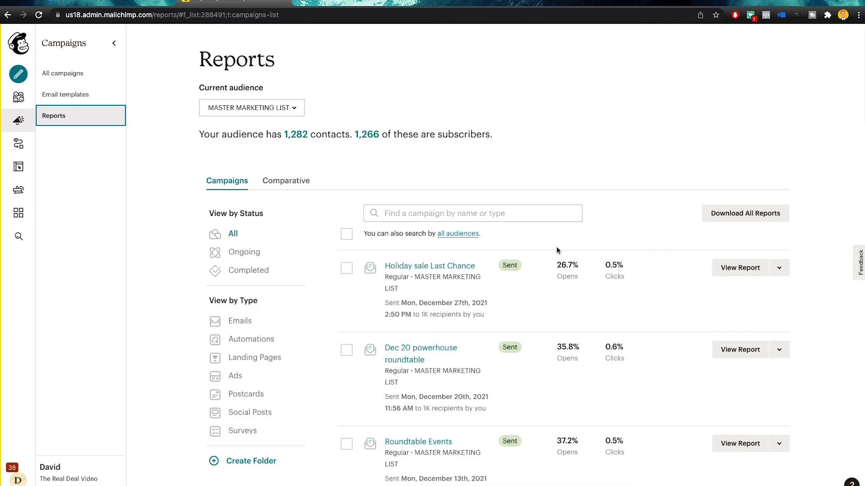
pyautogui.scroll(-5, 564, 376)
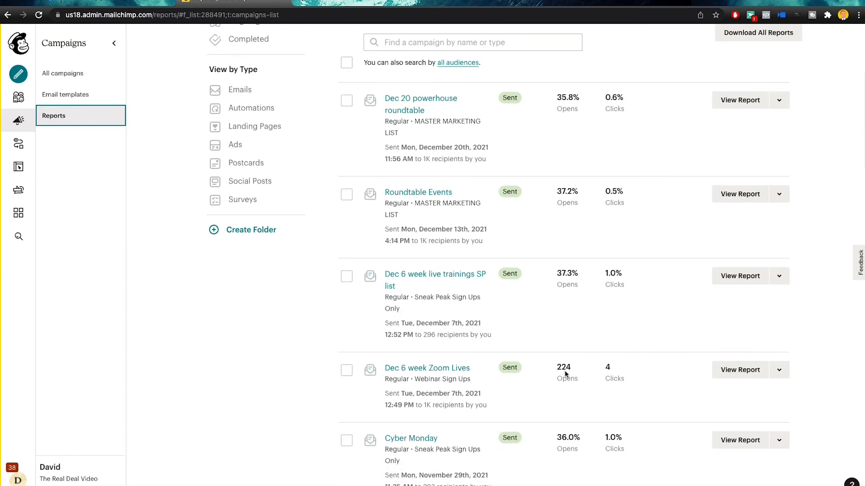
pyautogui.scroll(4, 563, 333)
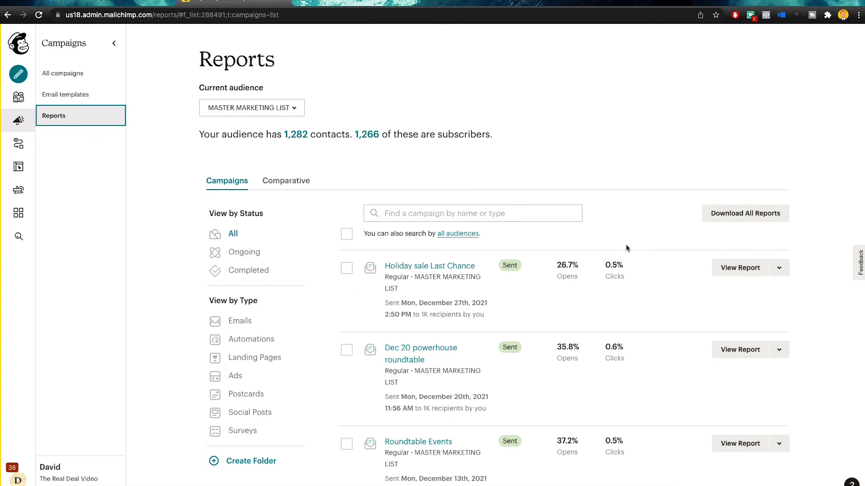
pyautogui.moveTo(593, 293)
pyautogui.scroll(-9, 617, 383)
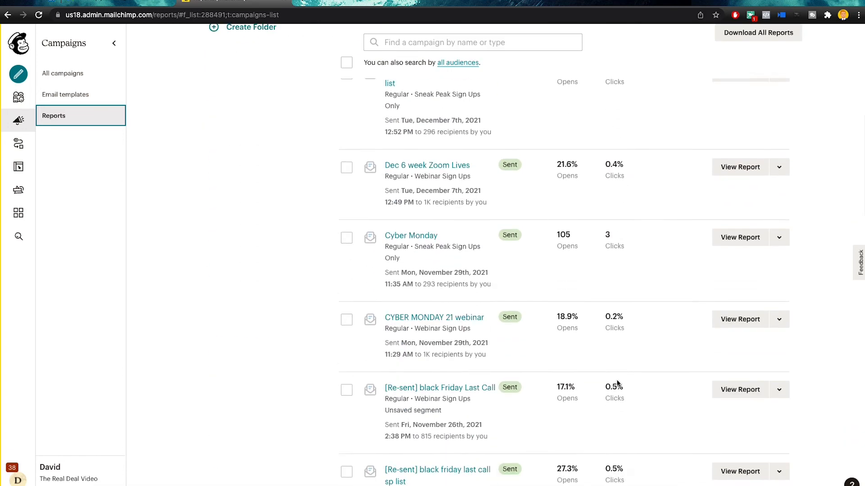
pyautogui.scroll(-9, 617, 383)
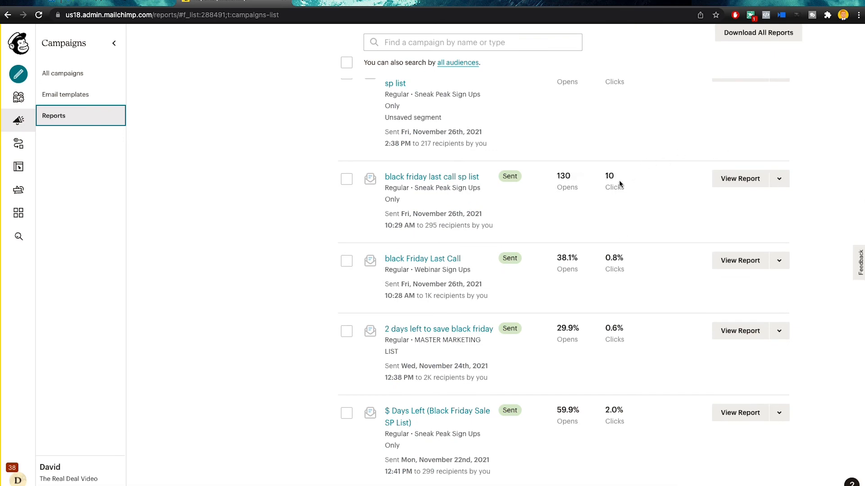
pyautogui.scroll(18, 628, 145)
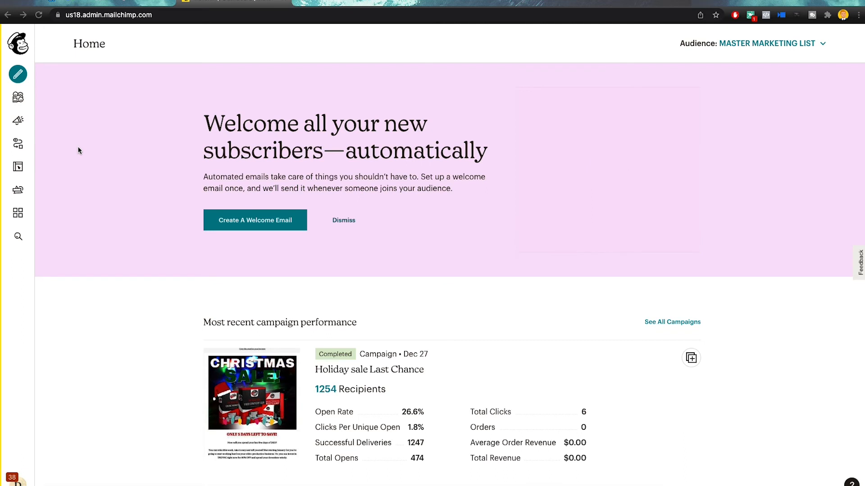
# Open Automations and browse the pre-built Customer Journeys ideas on the Explore tab
pyautogui.click(32, 144)
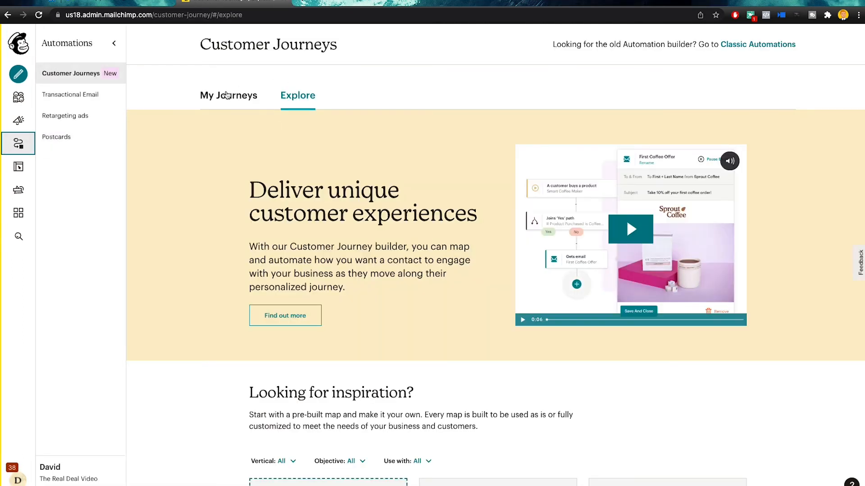
pyautogui.scroll(-10, 398, 205)
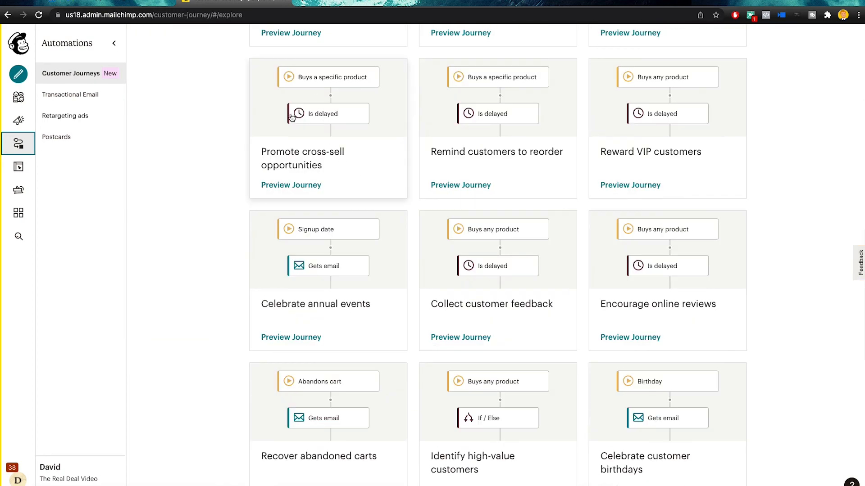
pyautogui.scroll(-4, 691, 193)
pyautogui.scroll(-7, 689, 198)
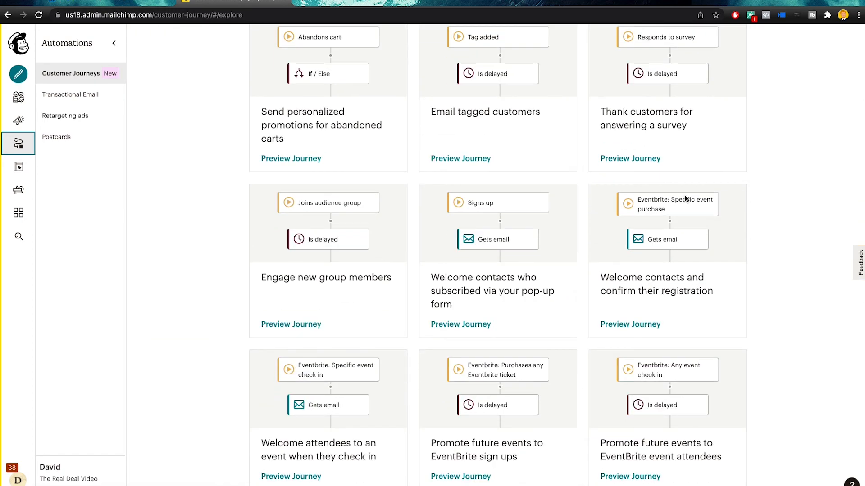
pyautogui.scroll(20, 685, 201)
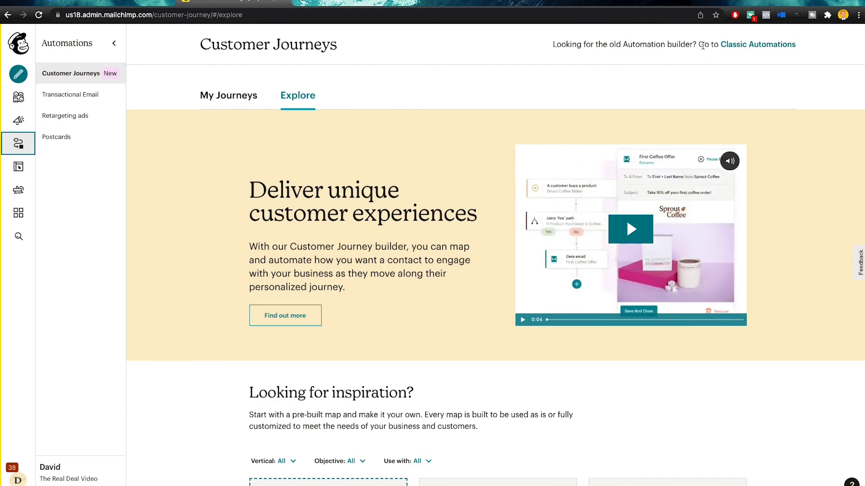
# Create a Classic custom automation named EMAIL LIST AUTOMATION for MASTER MARKETING LIST
pyautogui.click(764, 45)
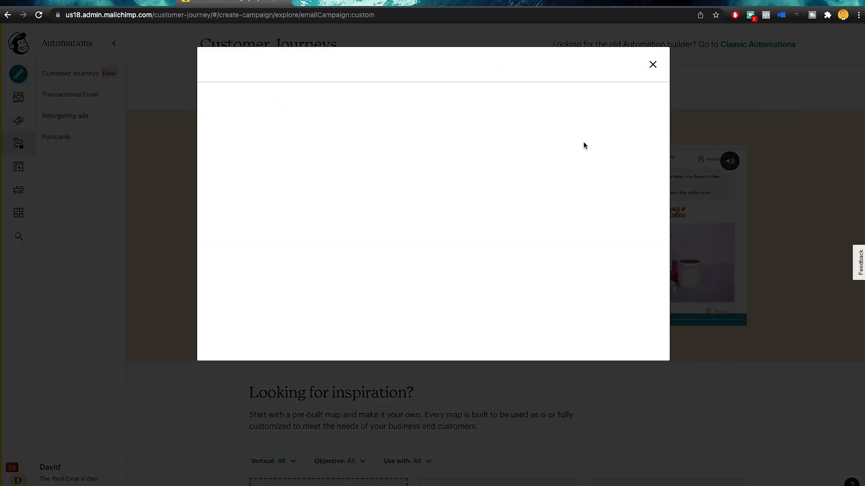
pyautogui.click(624, 114)
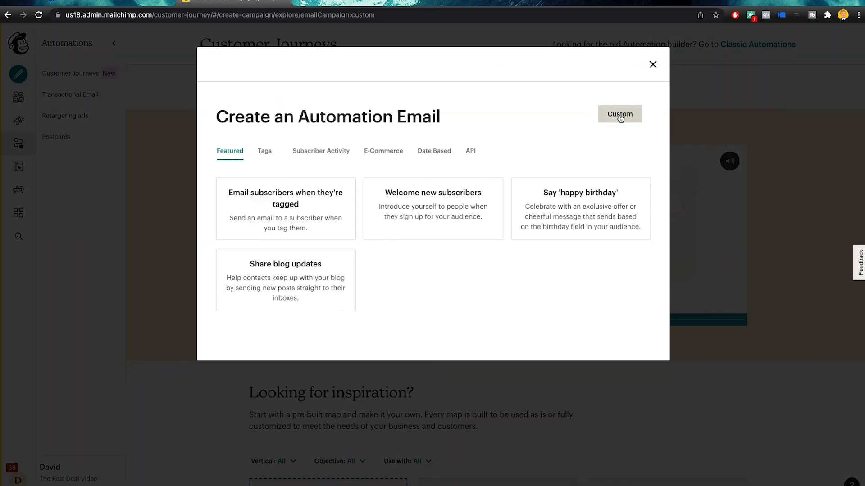
pyautogui.doubleClick(354, 211)
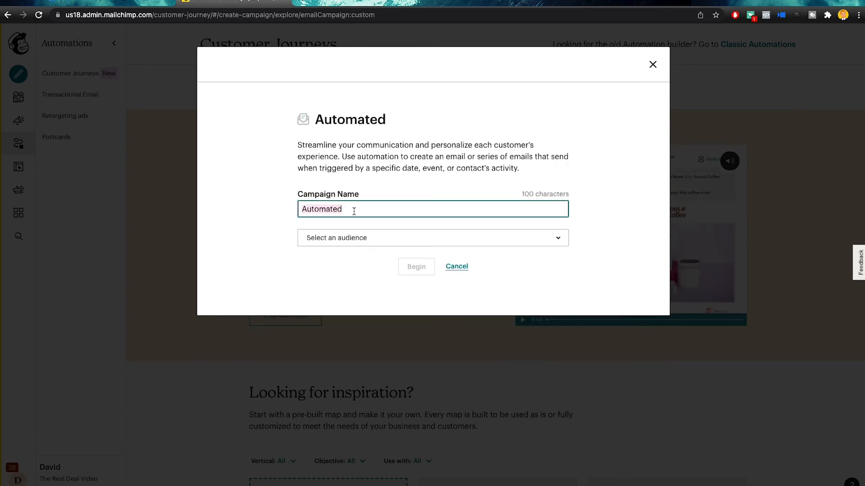
pyautogui.write('EMAIL LIST ')
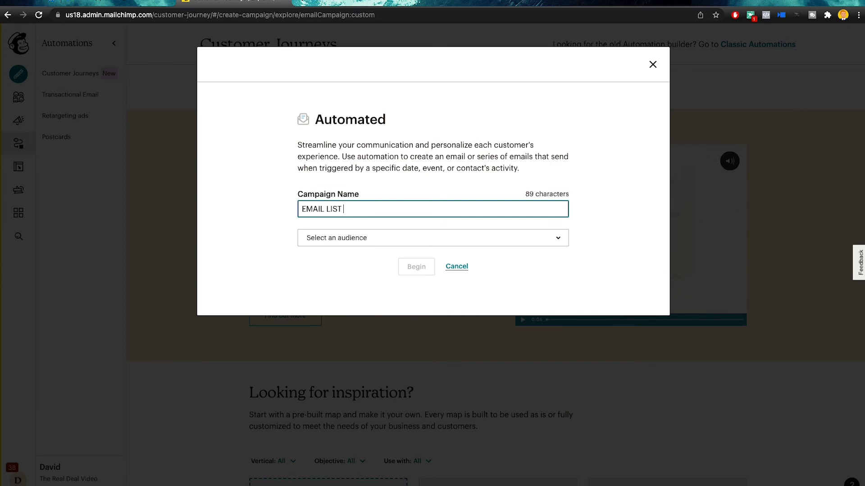
pyautogui.write('AUTOMATION')
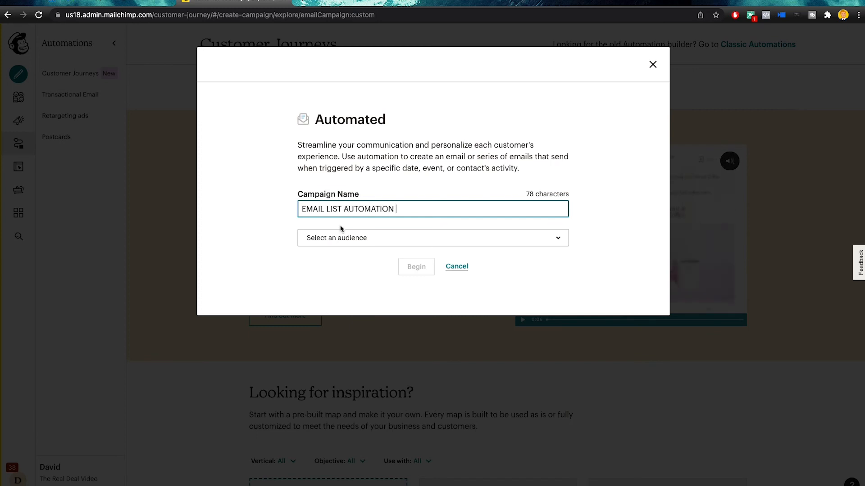
pyautogui.click(335, 237)
pyautogui.click(339, 329)
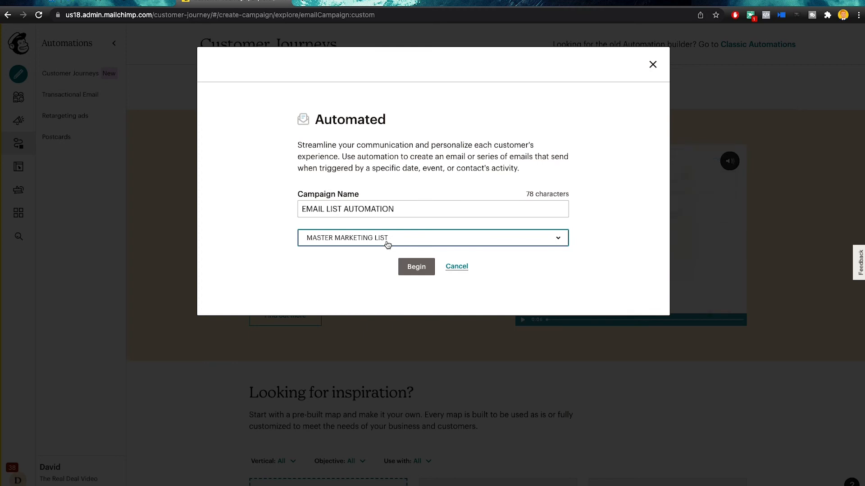
pyautogui.click(409, 268)
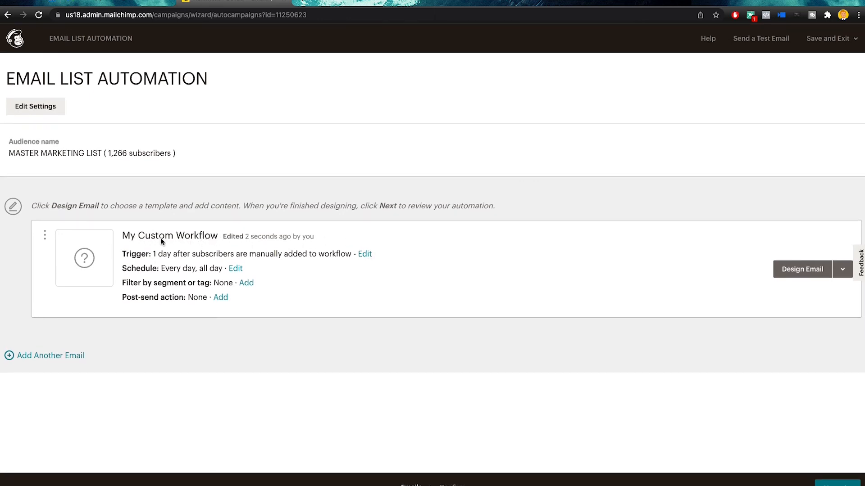
# Open the first email's trigger and enter a wait of 5 days
pyautogui.click(364, 255)
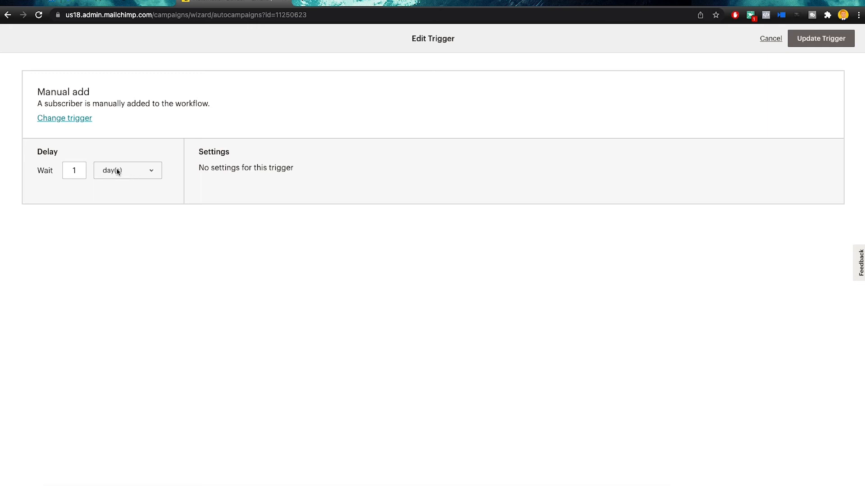
pyautogui.click(76, 171)
pyautogui.click(119, 172)
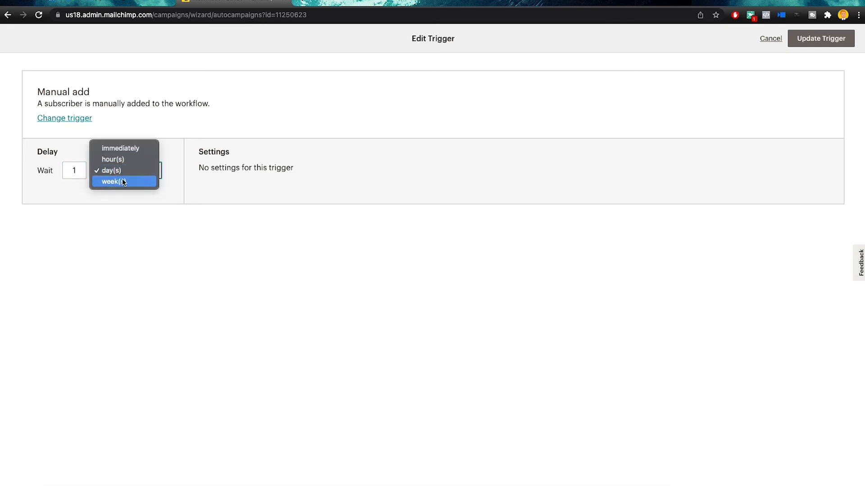
pyautogui.click(76, 164)
pyautogui.click(84, 170)
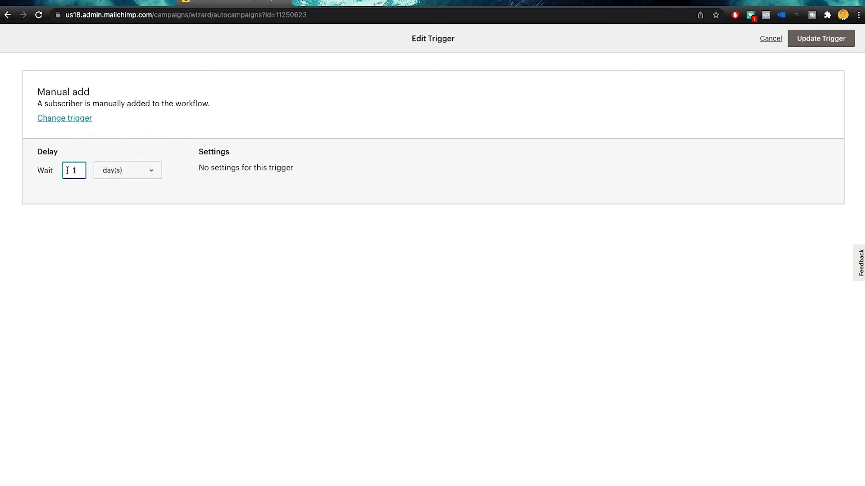
pyautogui.write('5')
pyautogui.click(100, 170)
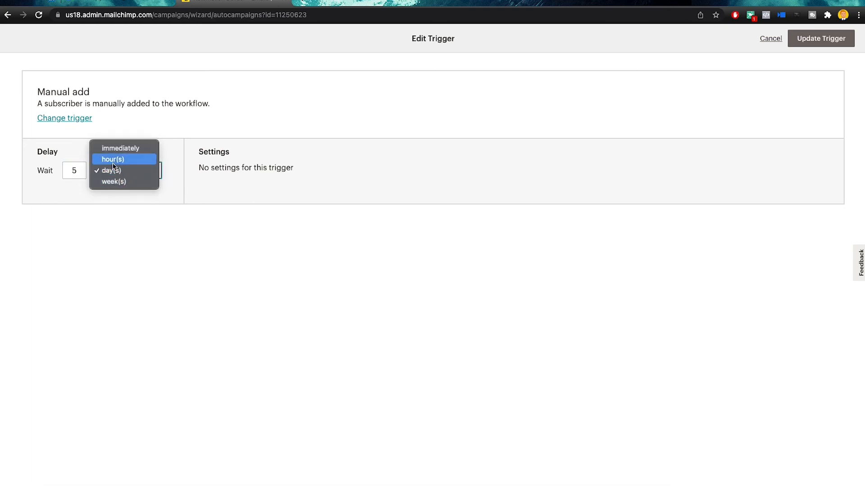
pyautogui.click(79, 147)
# Change the delay to 'immediately', update the trigger, and leave the daily all-day schedule unchanged
pyautogui.click(68, 171)
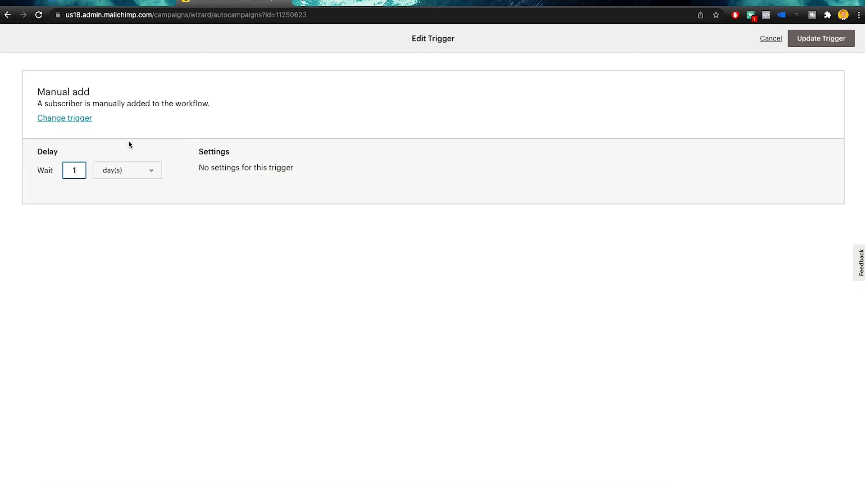
pyautogui.click(103, 171)
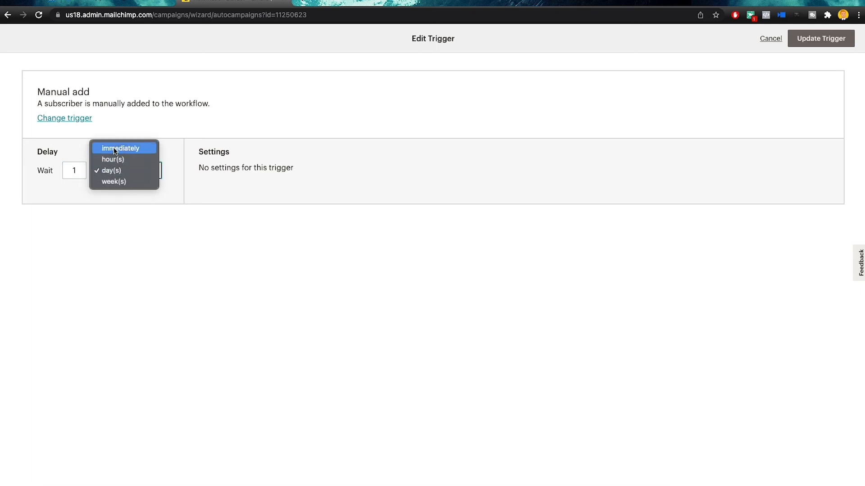
pyautogui.click(114, 149)
pyautogui.click(805, 39)
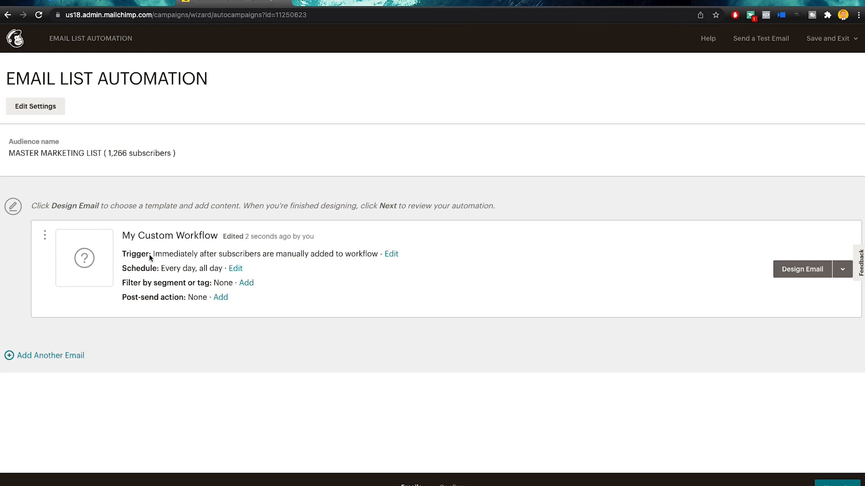
pyautogui.click(236, 269)
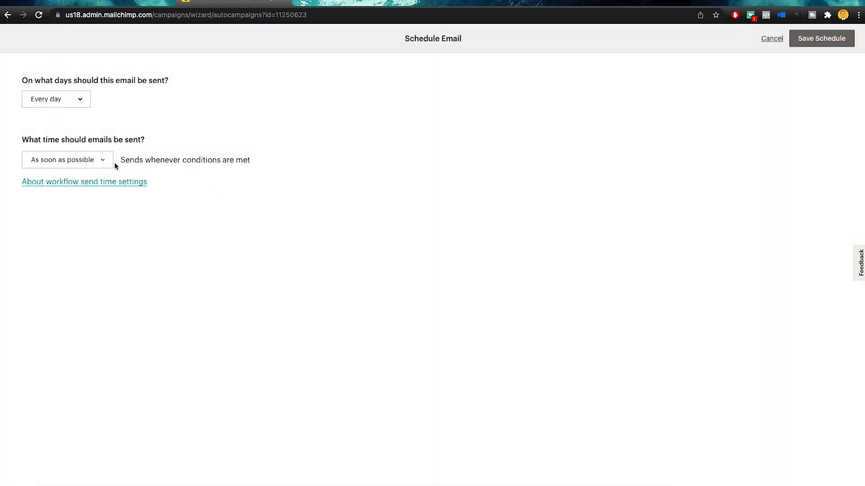
pyautogui.click(777, 39)
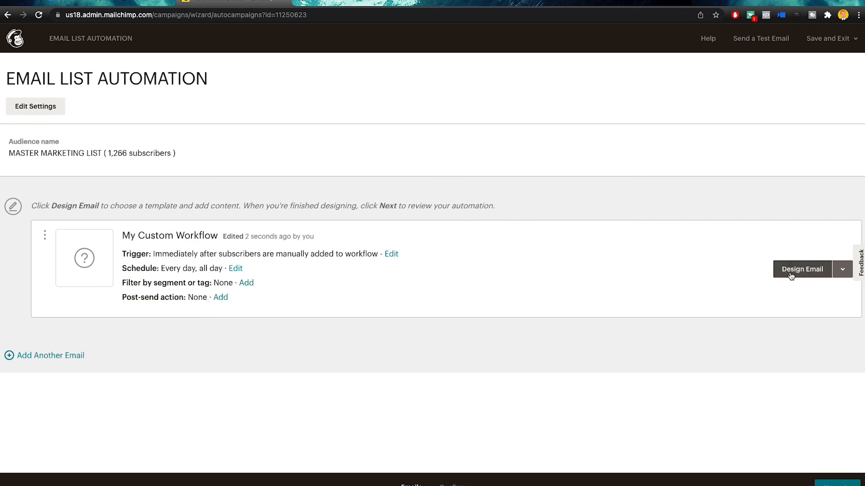
# Start designing the first email and name it 'EAMIL 1 WELCOME!'
pyautogui.click(810, 273)
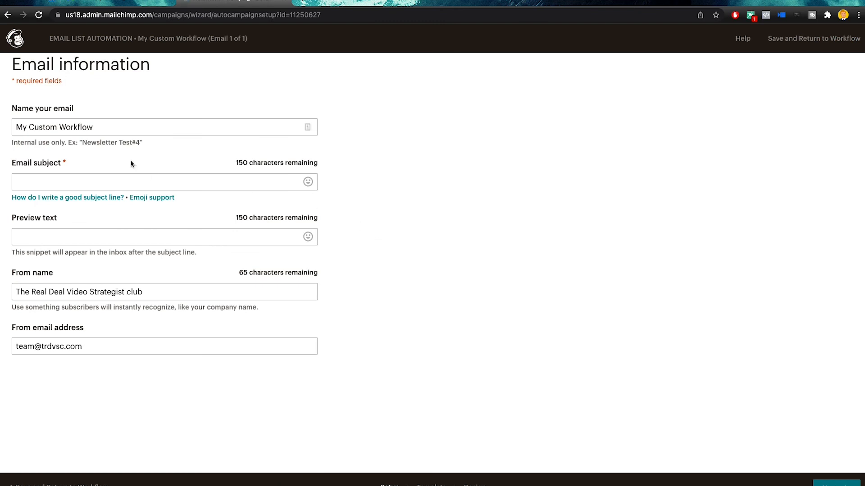
pyautogui.moveTo(119, 130); pyautogui.dragTo(15, 144)
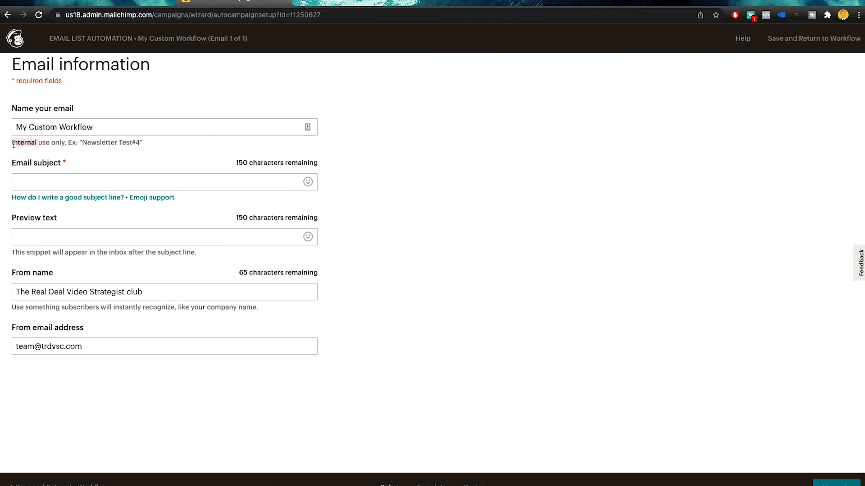
pyautogui.tripleClick(102, 126)
pyautogui.write('EAMIL 1 ')
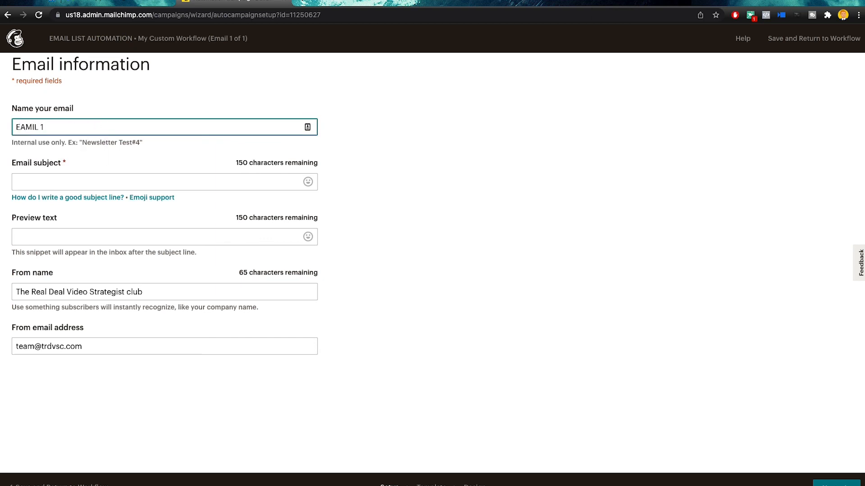
pyautogui.write('WELCOME!')
# Set the email subject and preview text to 'TEST', then continue to template selection
pyautogui.click(93, 181)
pyautogui.write('TEST')
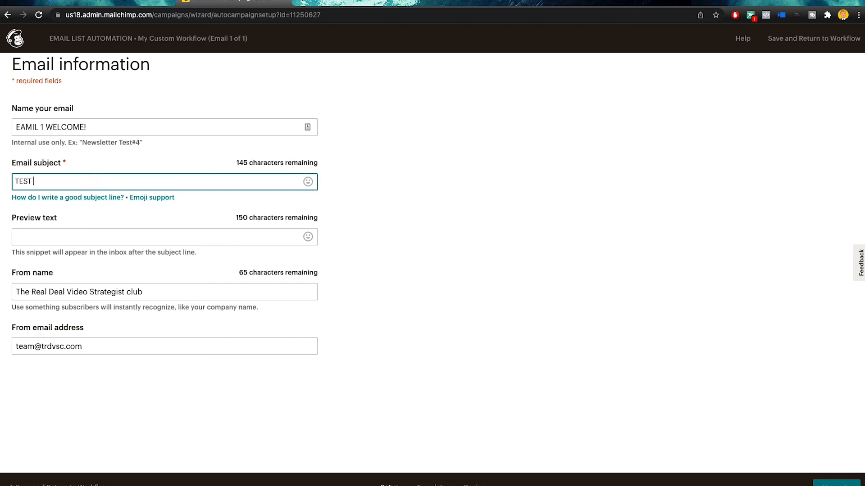
pyautogui.click(76, 240)
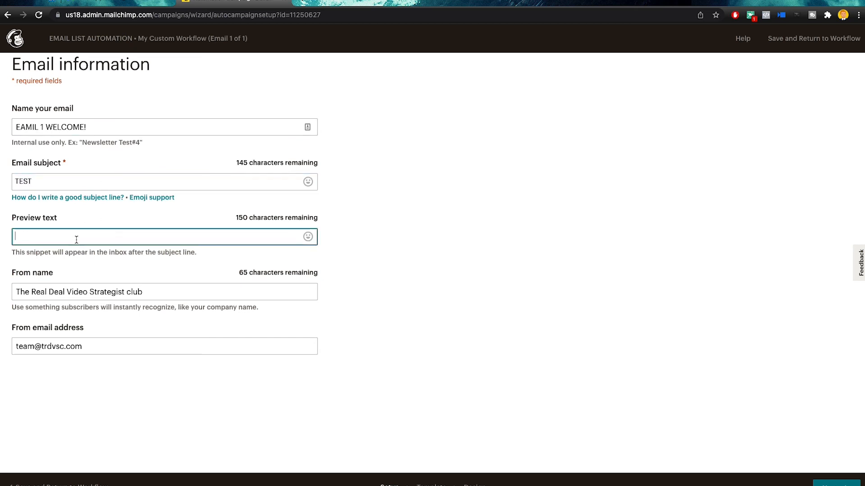
pyautogui.write('TEST')
pyautogui.moveTo(161, 296); pyautogui.dragTo(6, 300)
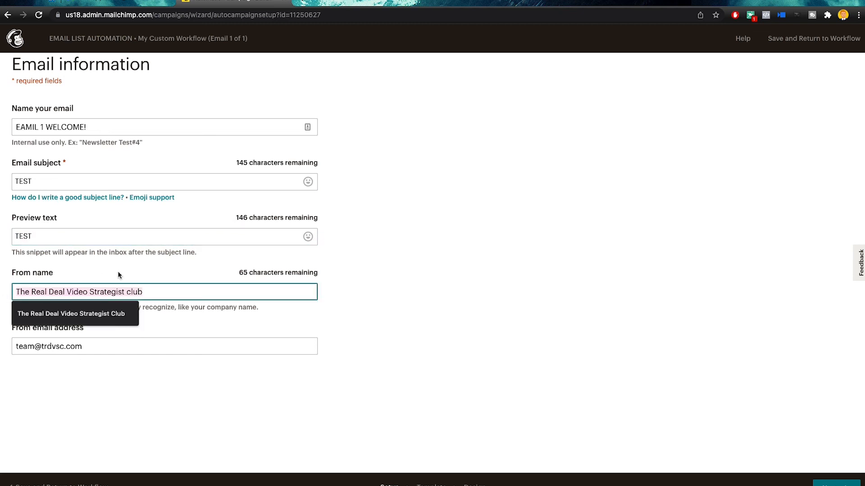
pyautogui.moveTo(155, 293); pyautogui.dragTo(95, 347)
pyautogui.click(95, 348)
pyautogui.click(837, 484)
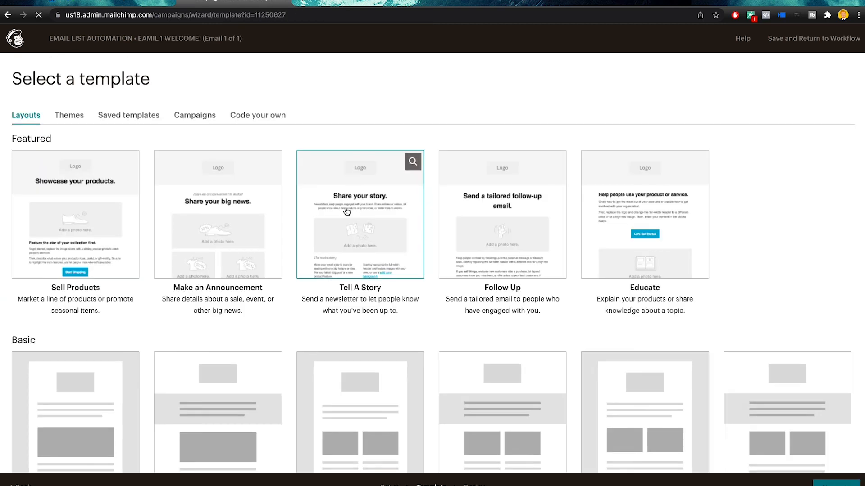
# Base the email on the past 'Replay' webinar campaign design and save it back to the workflow
pyautogui.click(187, 115)
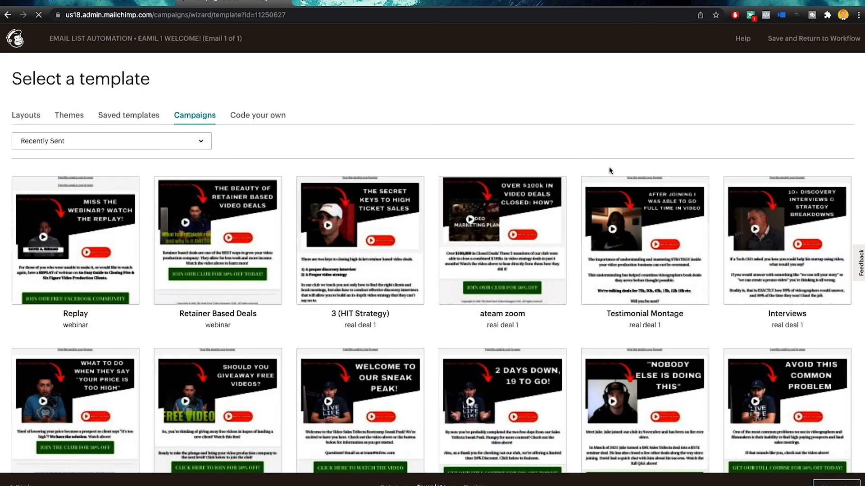
pyautogui.click(659, 293)
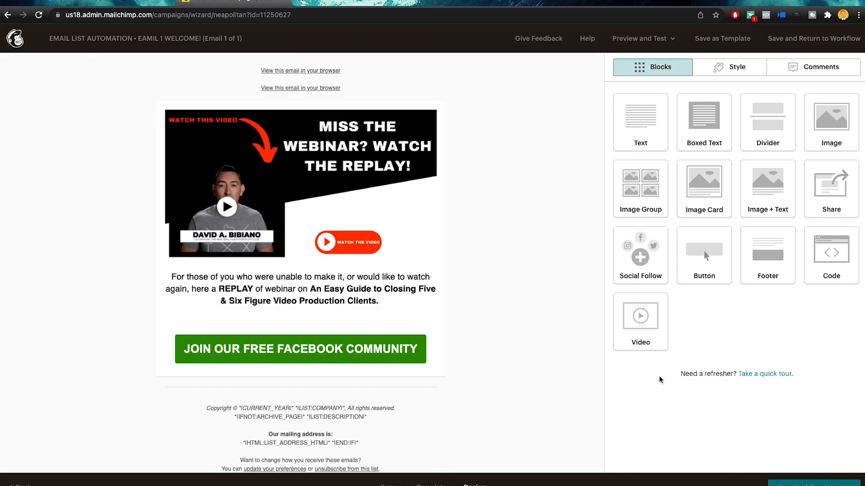
pyautogui.scroll(-2, 564, 342)
pyautogui.click(807, 484)
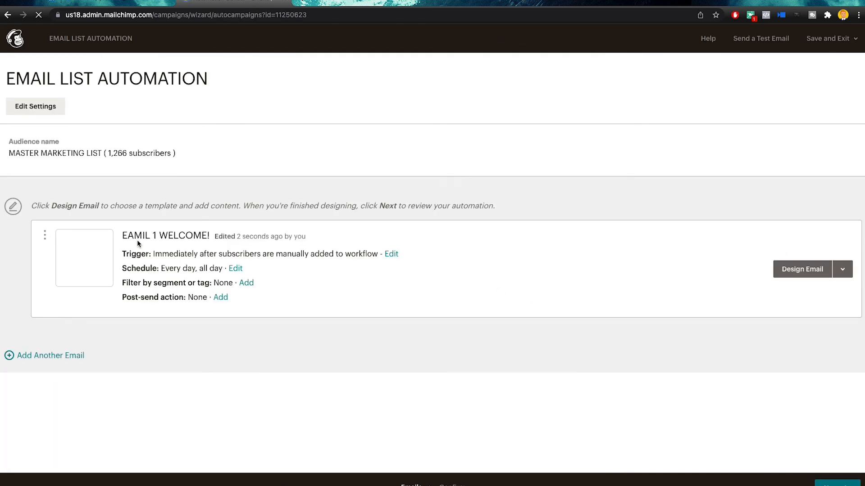
# Add Automation Email #2 to the series and look at its trigger settings
pyautogui.click(65, 357)
pyautogui.scroll(-2, 175, 370)
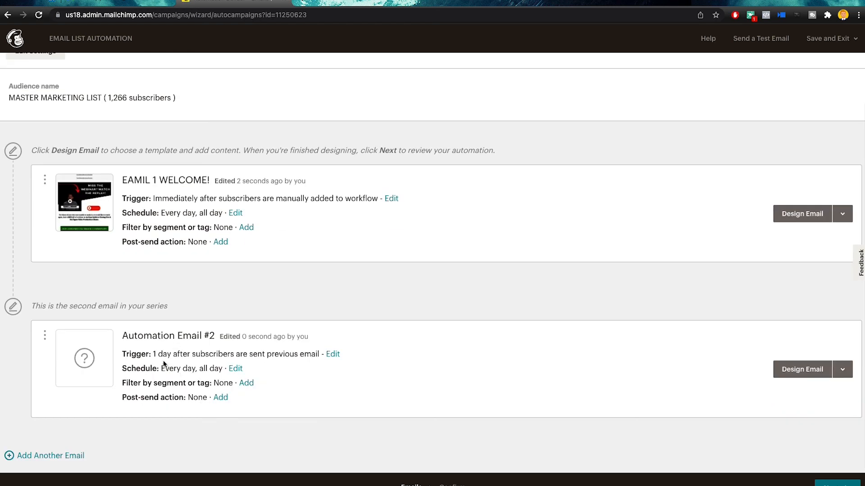
pyautogui.click(332, 355)
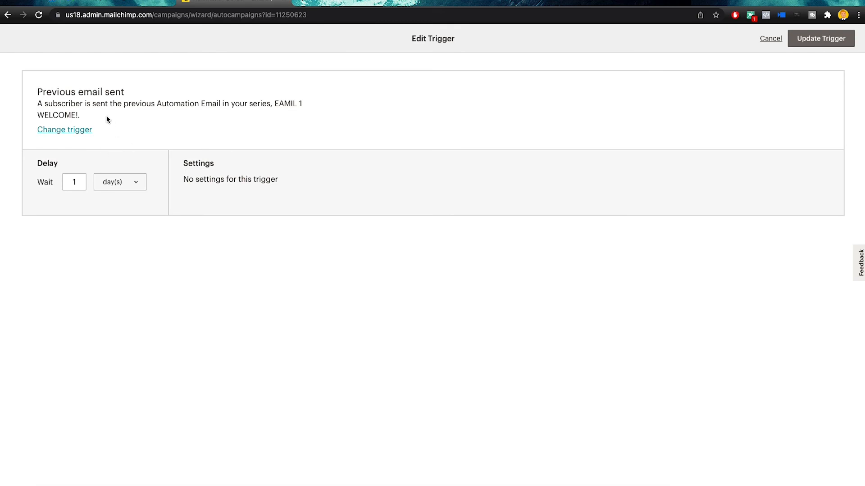
pyautogui.click(78, 182)
pyautogui.click(770, 39)
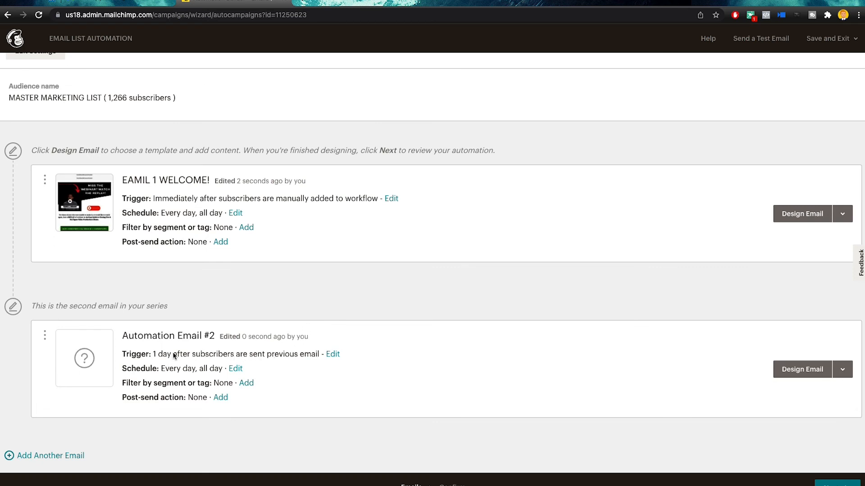
# Set the second email to wait 3 days after the previous email and update the trigger
pyautogui.click(332, 356)
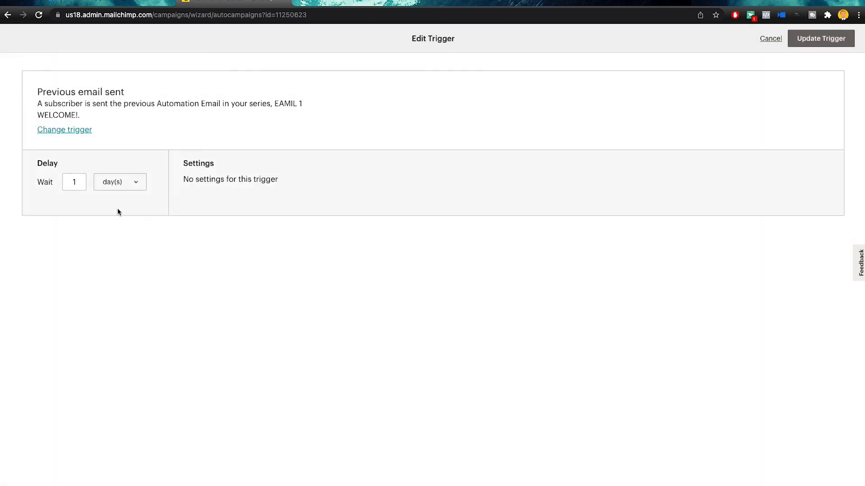
pyautogui.click(67, 183)
pyautogui.write('3')
pyautogui.click(114, 187)
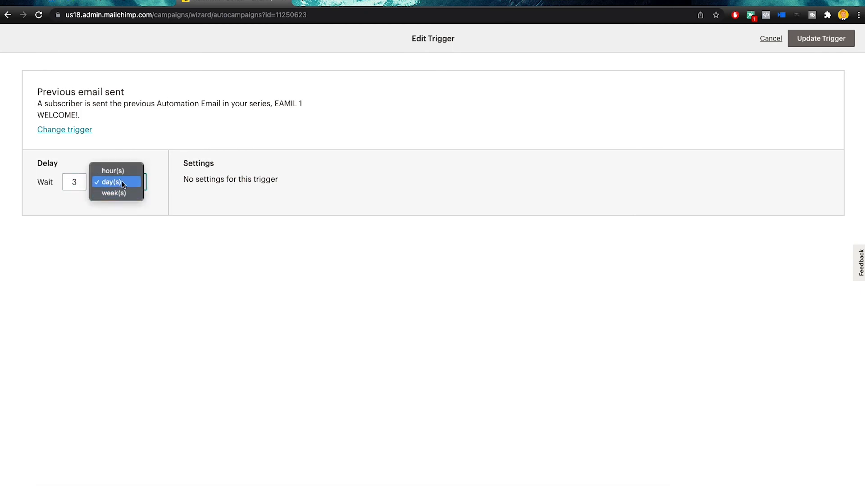
pyautogui.click(167, 149)
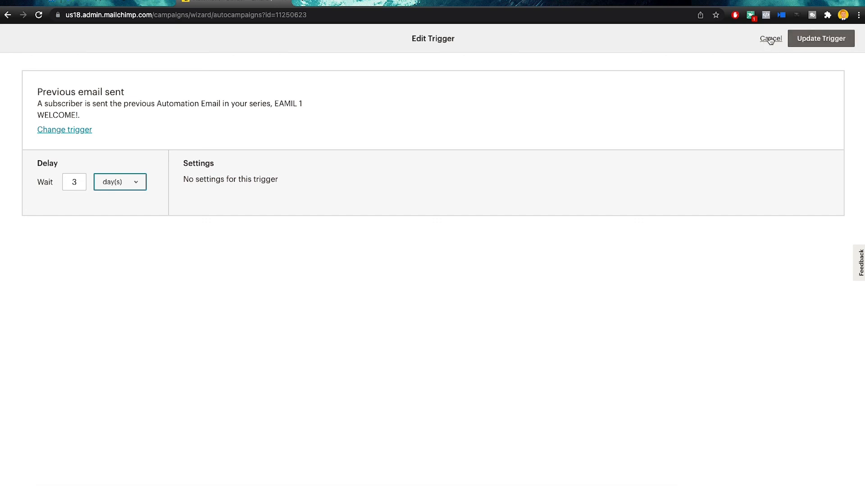
pyautogui.click(824, 38)
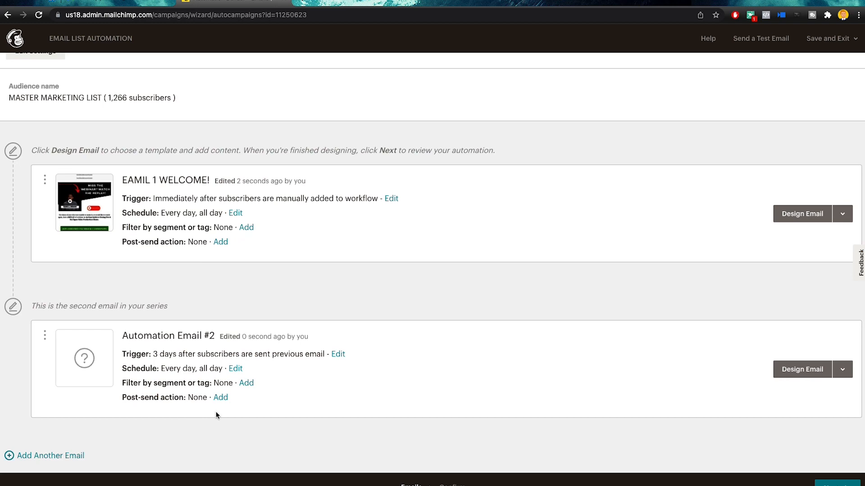
pyautogui.scroll(2, 276, 253)
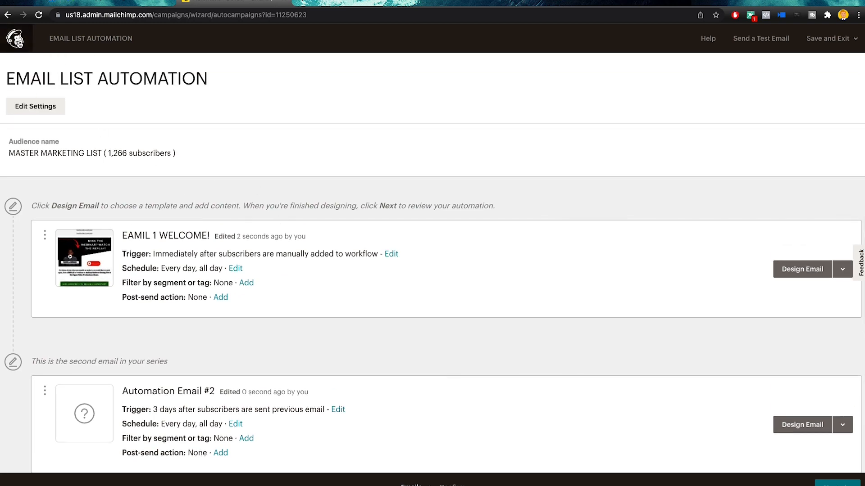
# Exit the editor without starting and view EMAIL LIST AUTOMATION as a draft in My Journeys
pyautogui.click(15, 38)
pyautogui.click(337, 310)
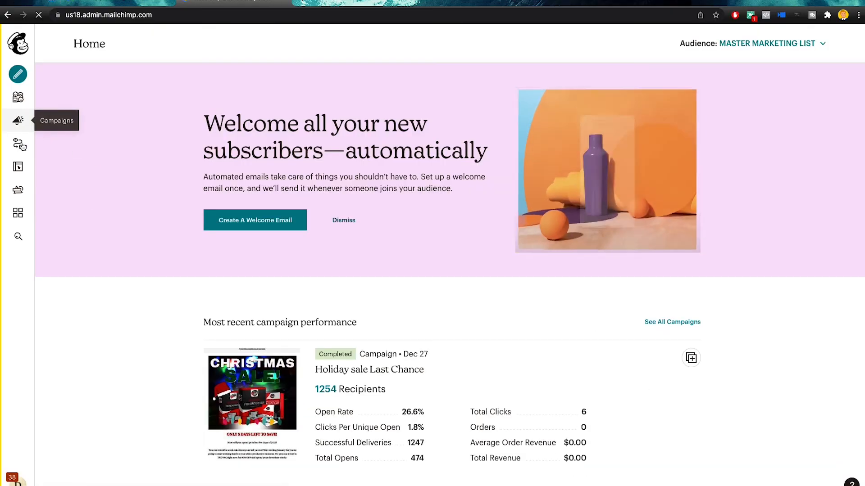
pyautogui.click(18, 143)
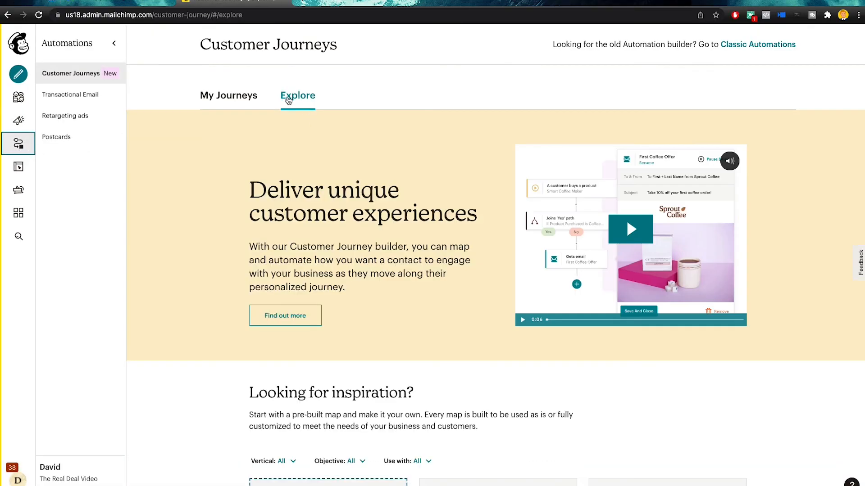
pyautogui.click(253, 107)
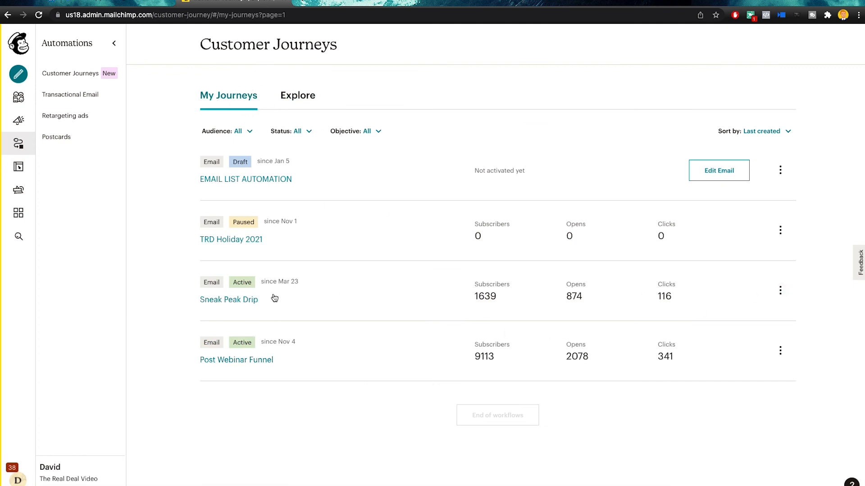
pyautogui.click(780, 292)
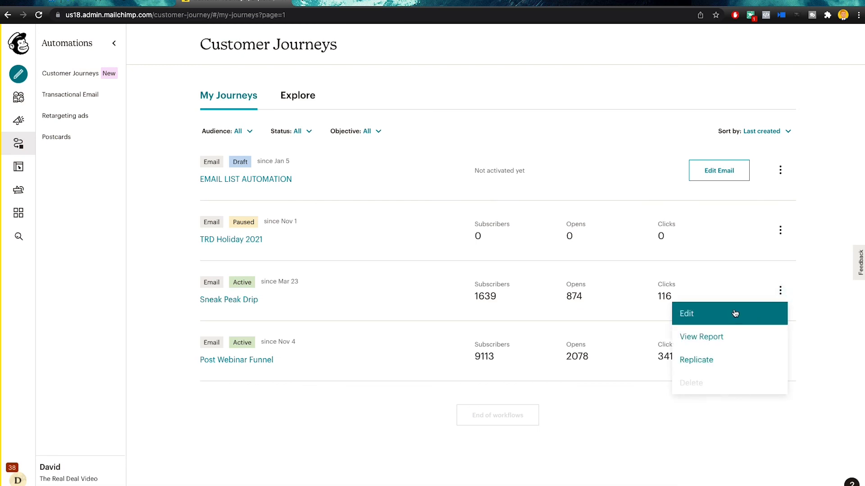